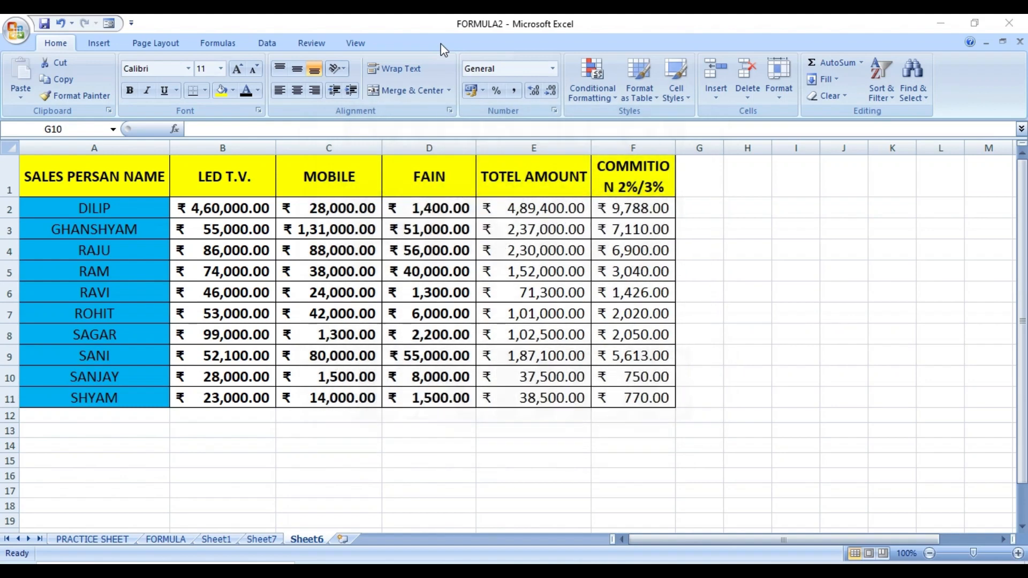
- Review the sales table in A1:F11, covering salesperson names, product amounts, totals and commission
{"action": "left_click", "coordinate": [109, 49]}
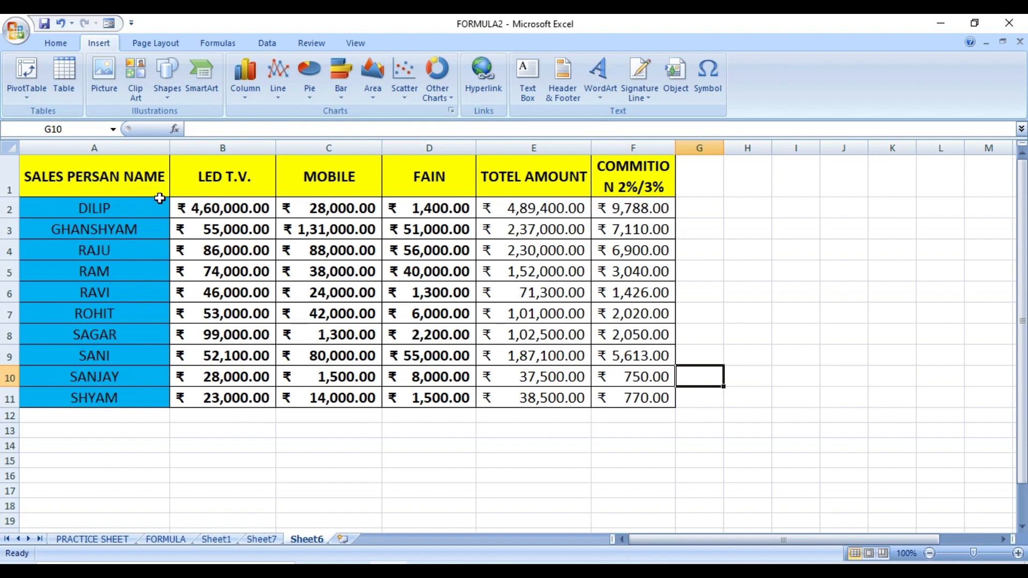
{"action": "left_click", "coordinate": [50, 173]}
{"action": "left_click", "coordinate": [283, 231]}
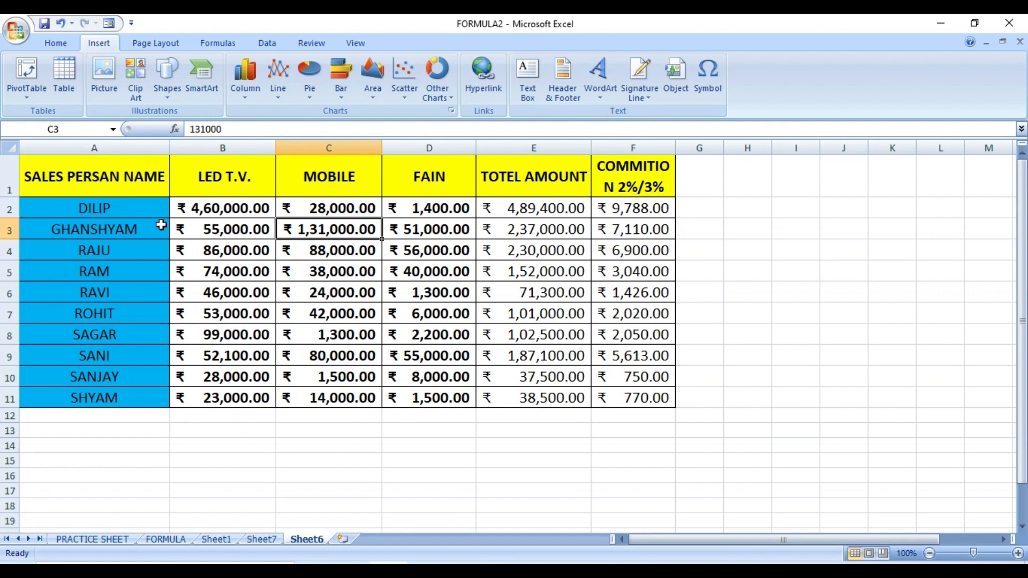
{"action": "left_click_drag", "start_coordinate": [107, 168], "coordinate": [623, 395]}
{"action": "left_click", "coordinate": [392, 391]}
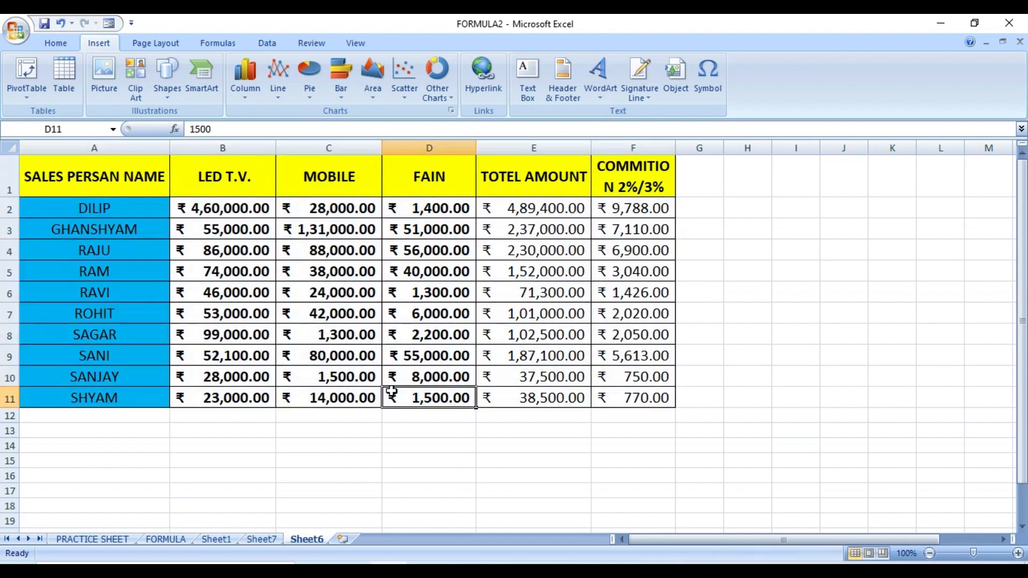
{"action": "left_click", "coordinate": [259, 246]}
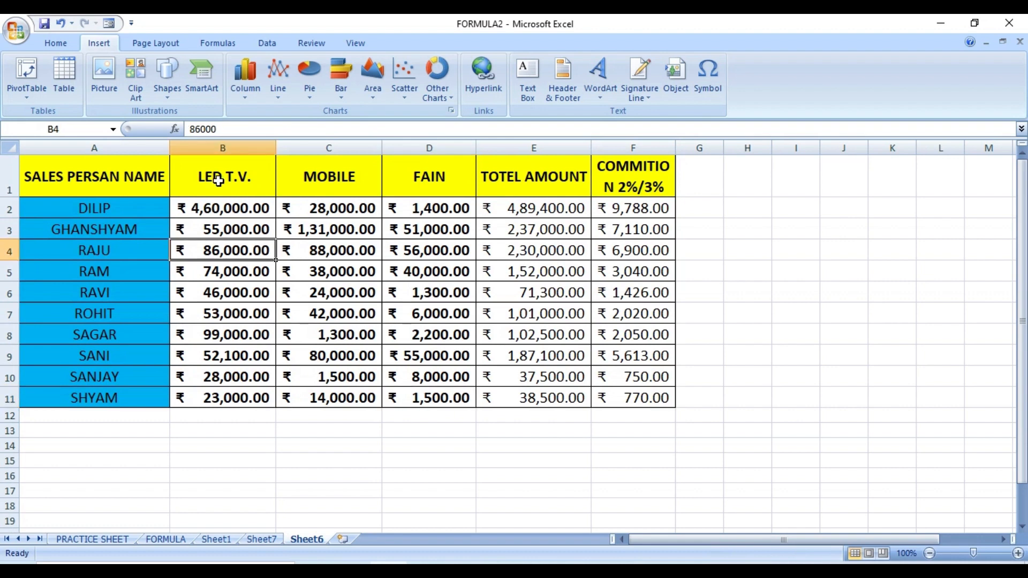
{"action": "left_click", "coordinate": [327, 466]}
{"action": "left_click", "coordinate": [258, 260]}
{"action": "left_click", "coordinate": [750, 376]}
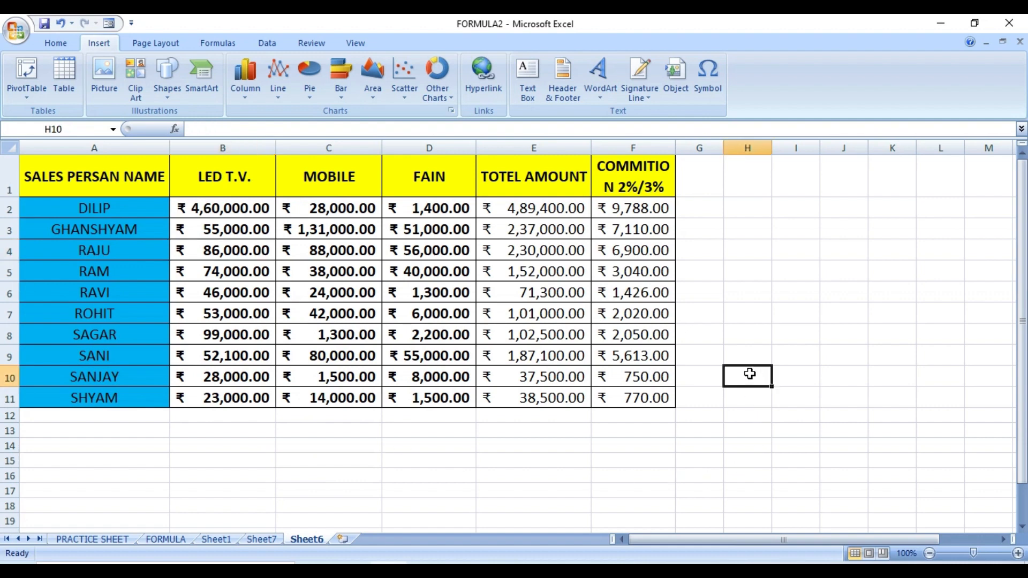
{"action": "left_click", "coordinate": [423, 443]}
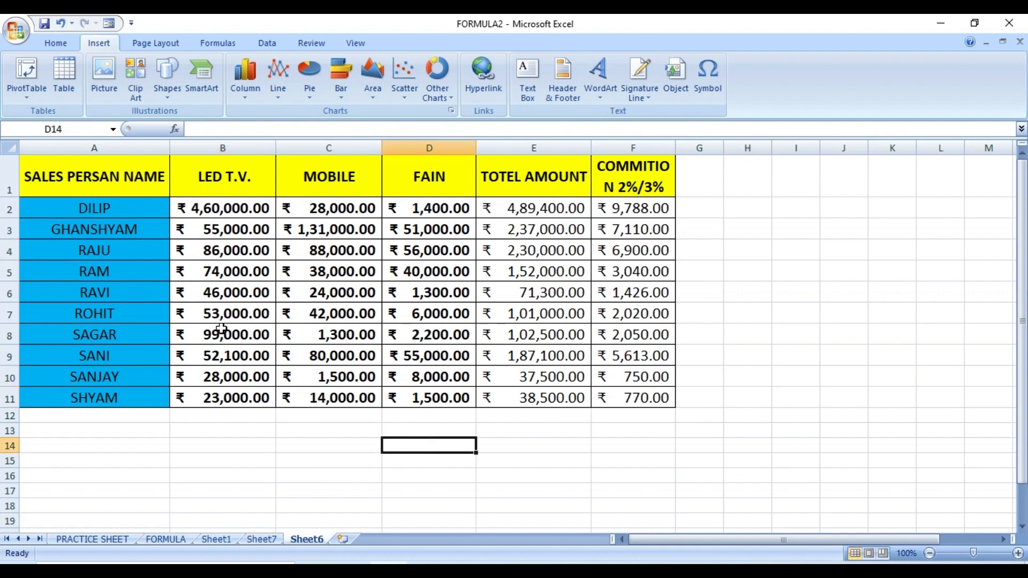
- Create a PivotTable from the range Sheet6!$A$1:$F$11 and place it on a new worksheet
{"action": "left_click", "coordinate": [28, 99]}
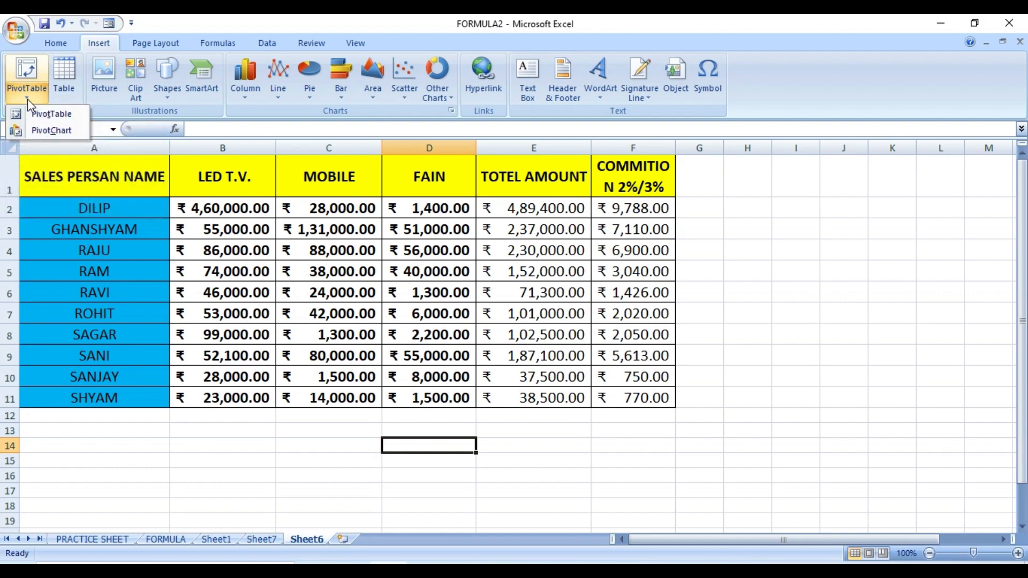
{"action": "left_click", "coordinate": [61, 119]}
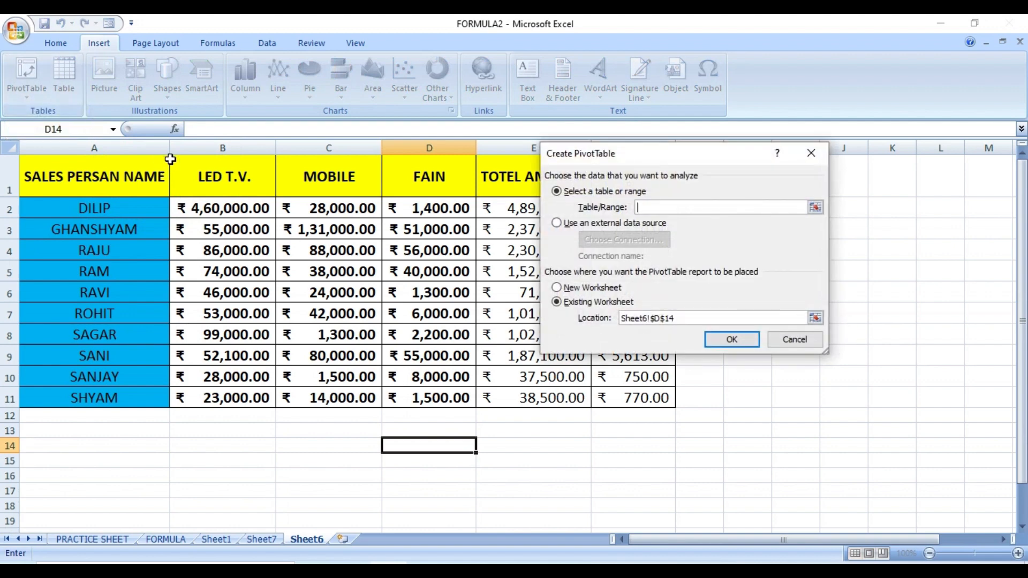
{"action": "left_click_drag", "start_coordinate": [599, 153], "coordinate": [684, 268]}
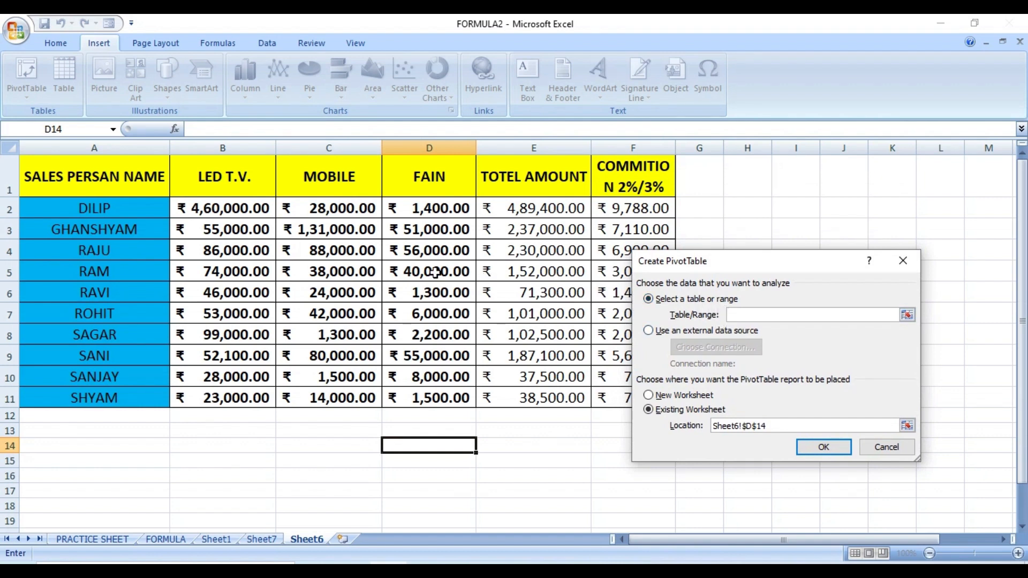
{"action": "left_click_drag", "start_coordinate": [26, 176], "coordinate": [631, 400]}
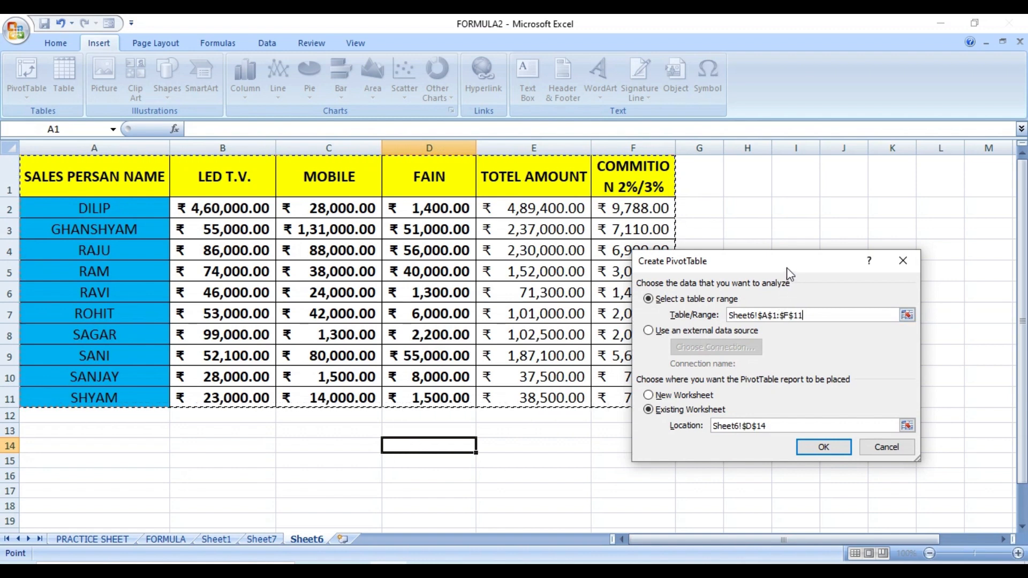
{"action": "left_click_drag", "start_coordinate": [788, 269], "coordinate": [750, 190]}
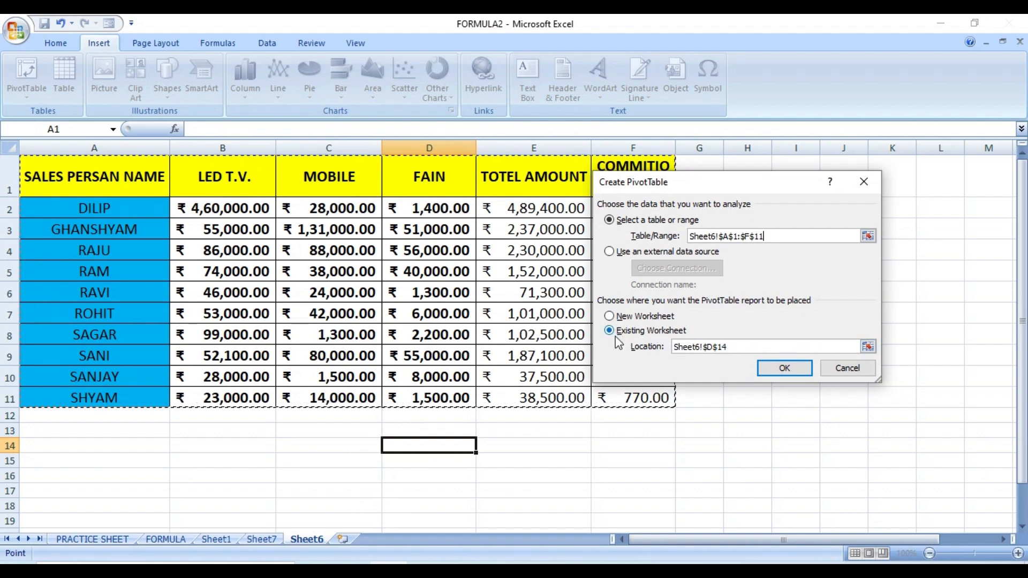
{"action": "left_click", "coordinate": [611, 316]}
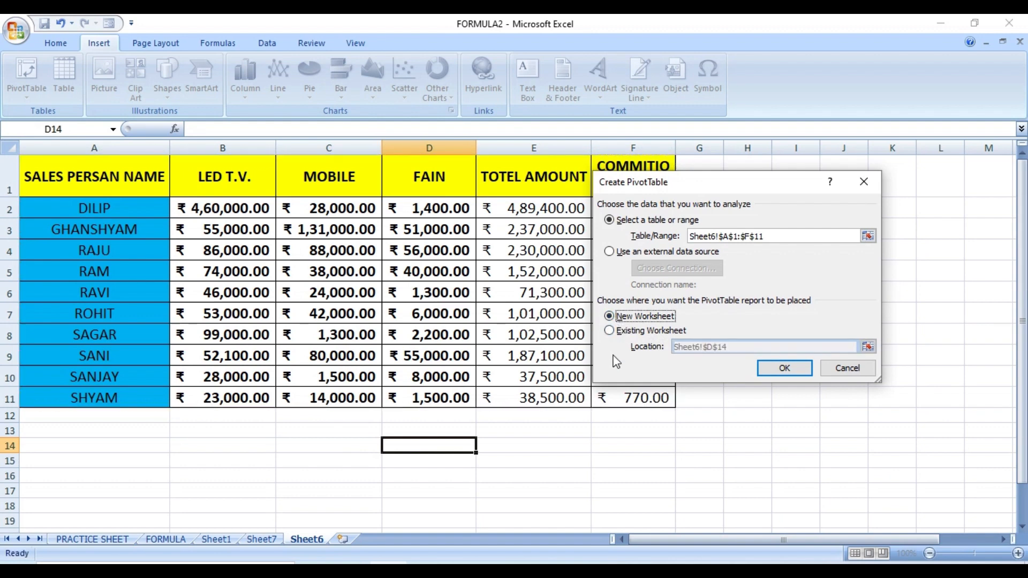
{"action": "left_click", "coordinate": [783, 370]}
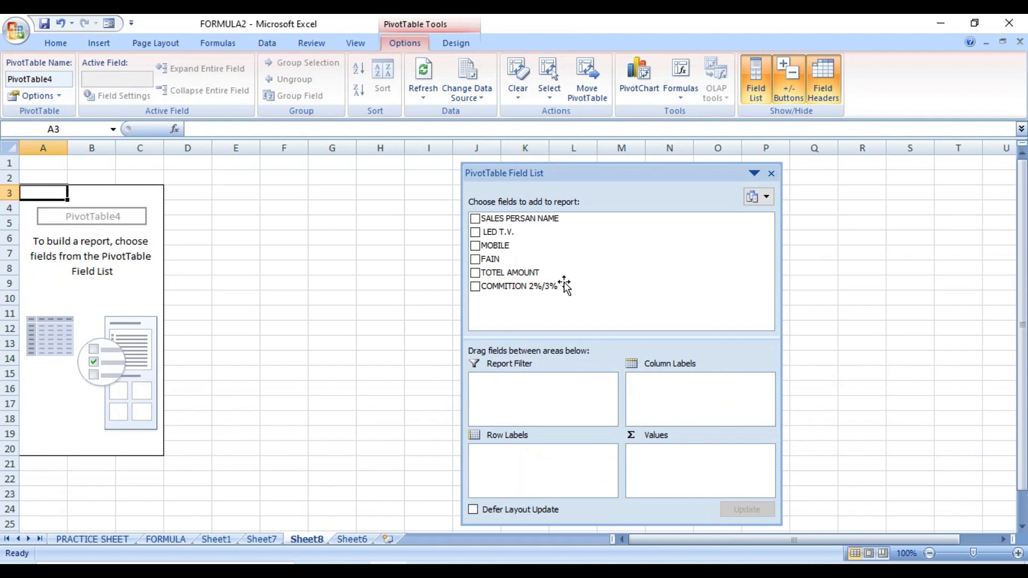
- Move the PivotTable Field List well clear of the report area and apply the orange light style to the empty PivotTable
{"action": "left_click_drag", "start_coordinate": [589, 178], "coordinate": [816, 161]}
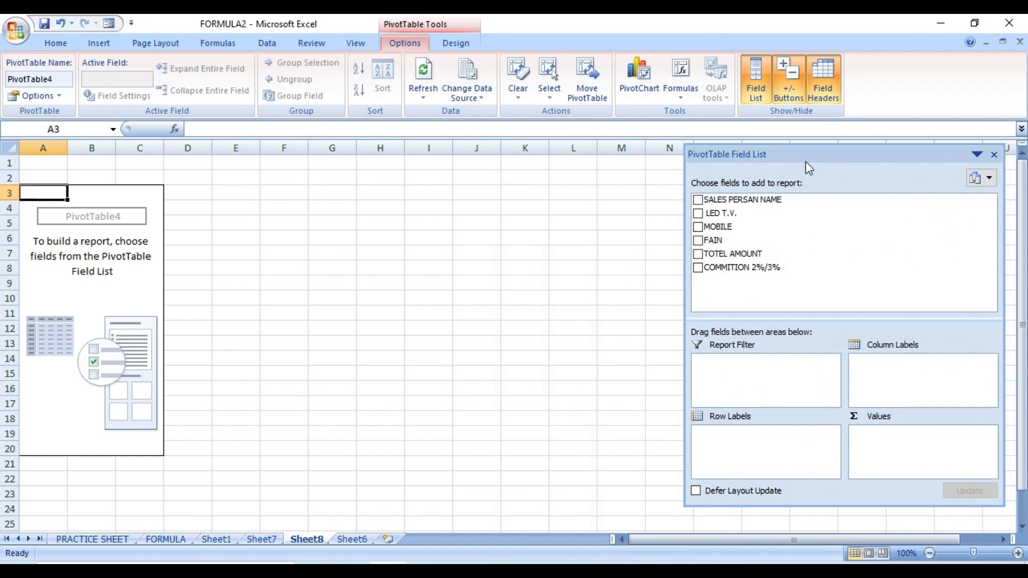
{"action": "mouse_move", "coordinate": [805, 163]}
{"action": "left_mouse_down"}
{"action": "mouse_move", "coordinate": [754, 167]}
{"action": "mouse_move", "coordinate": [810, 156]}
{"action": "left_mouse_up"}
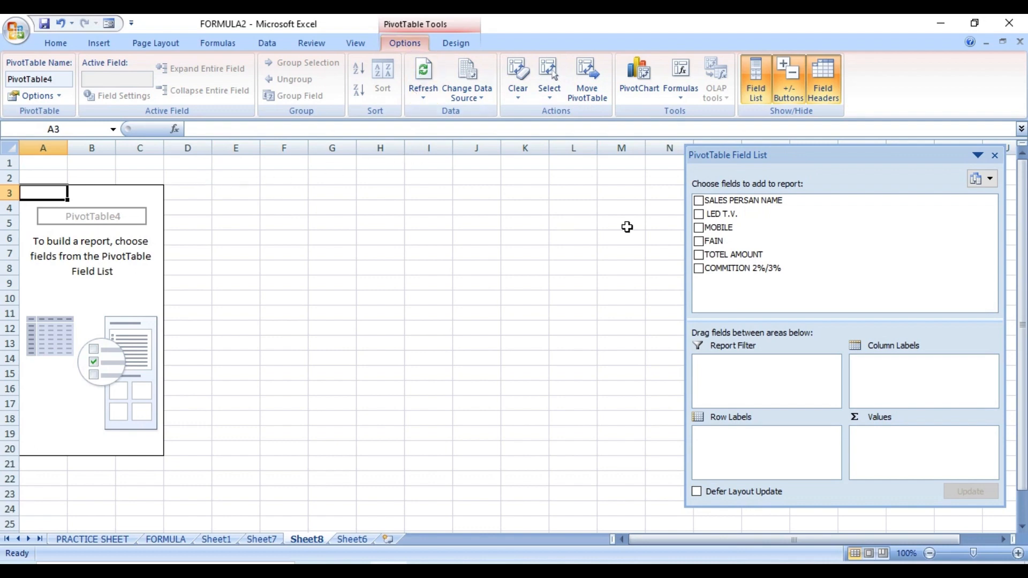
{"action": "left_click_drag", "start_coordinate": [800, 162], "coordinate": [789, 161]}
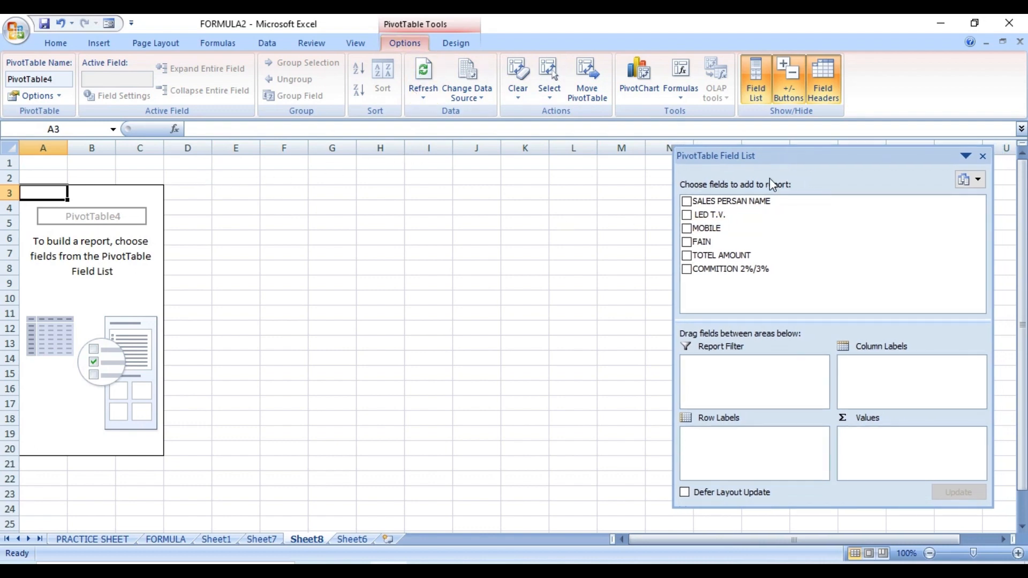
{"action": "left_click", "coordinate": [445, 45]}
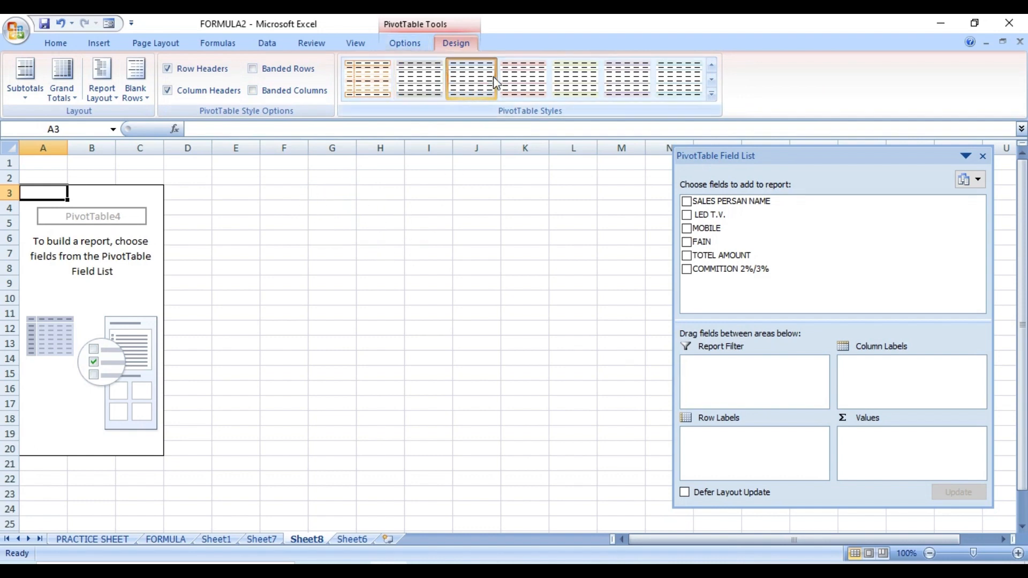
{"action": "left_click", "coordinate": [518, 82]}
{"action": "left_click", "coordinate": [561, 83]}
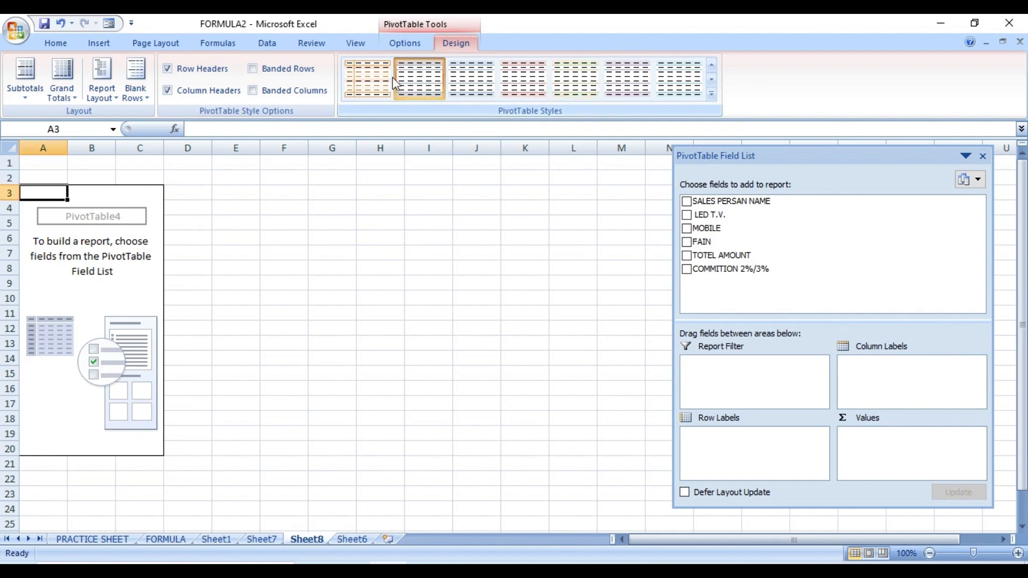
{"action": "left_click", "coordinate": [368, 79]}
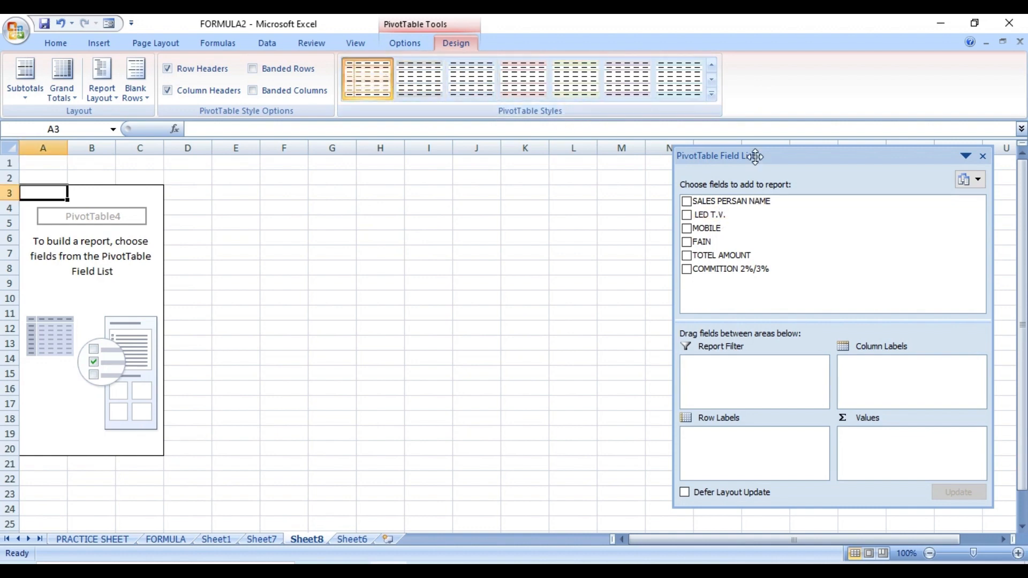
{"action": "left_click_drag", "start_coordinate": [759, 155], "coordinate": [730, 157]}
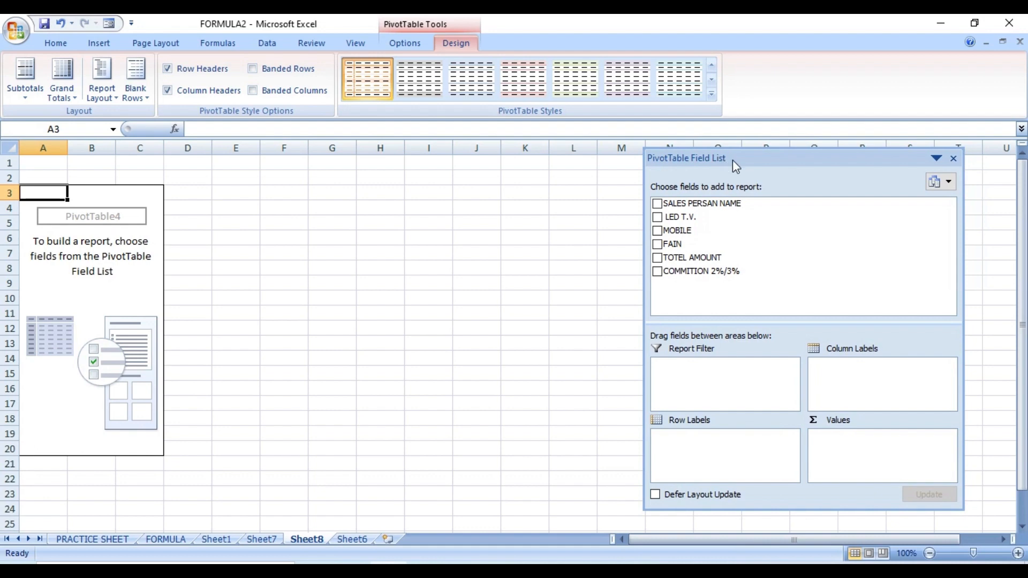
{"action": "left_click_drag", "start_coordinate": [753, 165], "coordinate": [612, 158]}
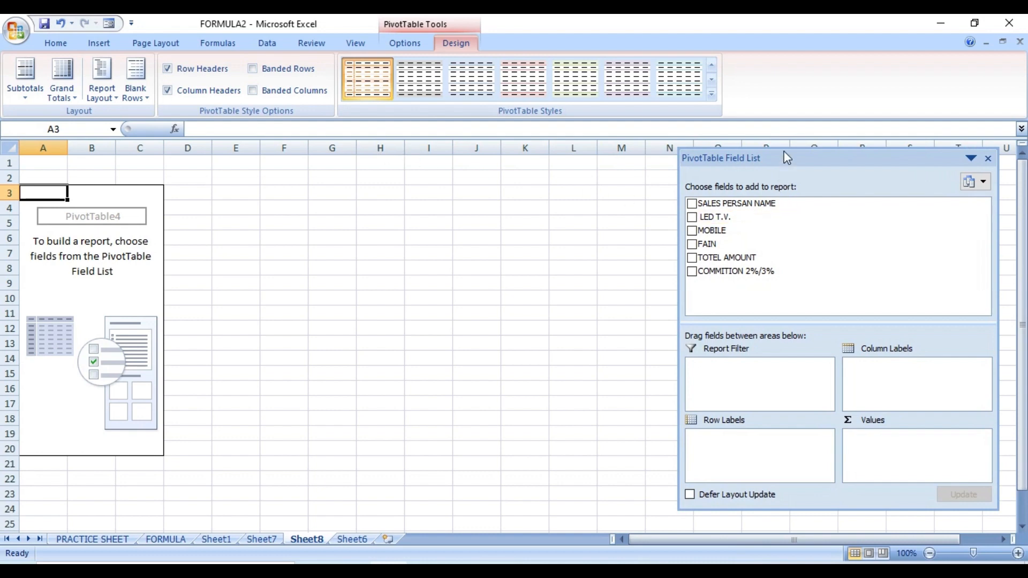
{"action": "left_click_drag", "start_coordinate": [782, 169], "coordinate": [682, 166]}
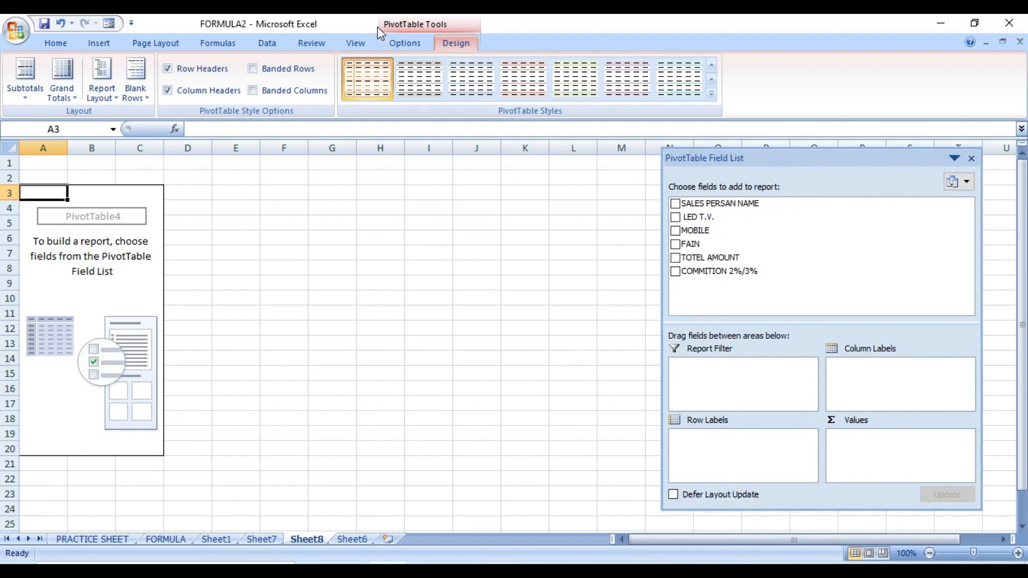
{"action": "left_click", "coordinate": [401, 48]}
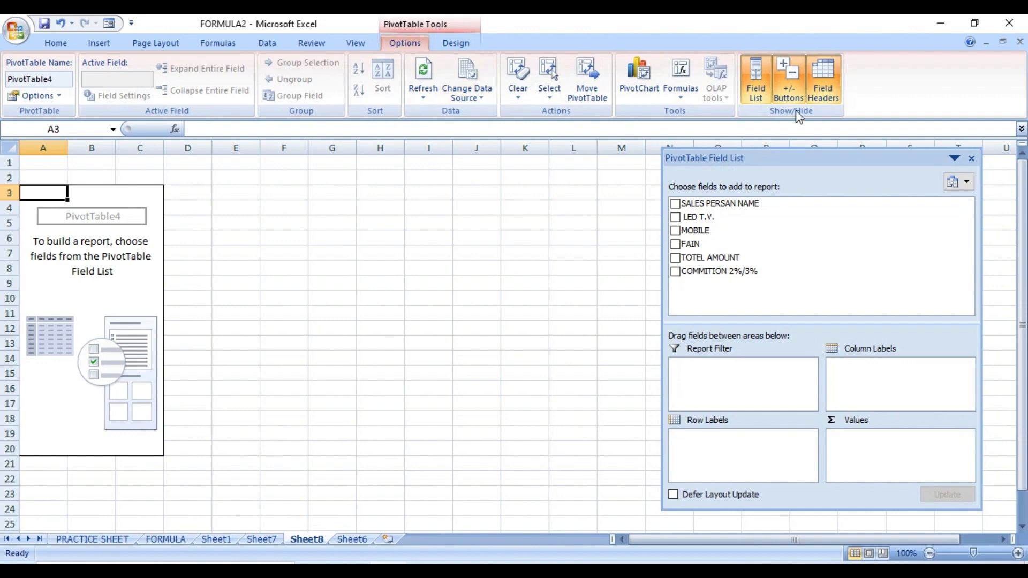
{"action": "left_click", "coordinate": [755, 90]}
{"action": "left_click", "coordinate": [756, 90]}
{"action": "left_click", "coordinate": [152, 208]}
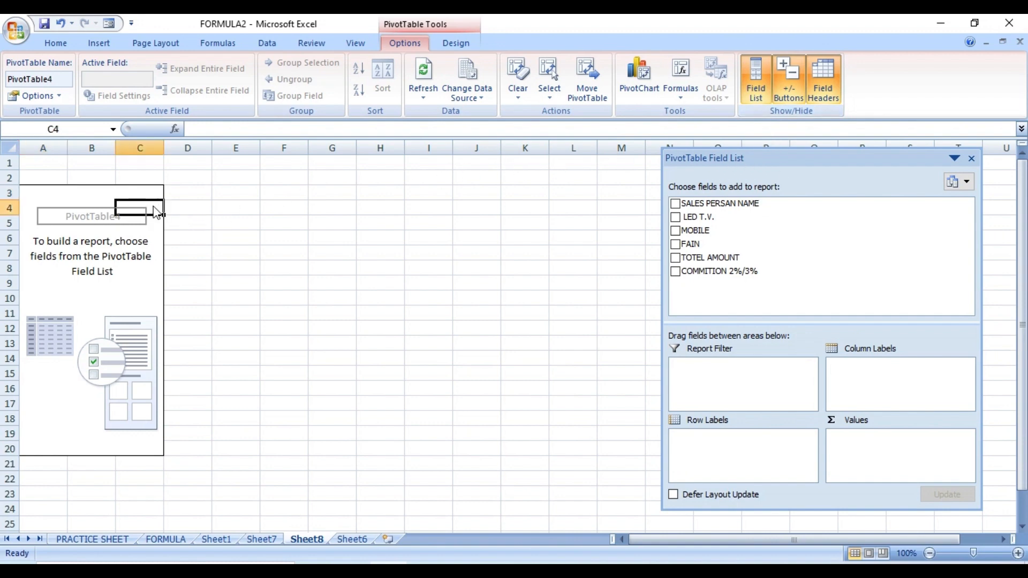
{"action": "left_click_drag", "start_coordinate": [134, 271], "coordinate": [143, 234]}
{"action": "left_click", "coordinate": [146, 198]}
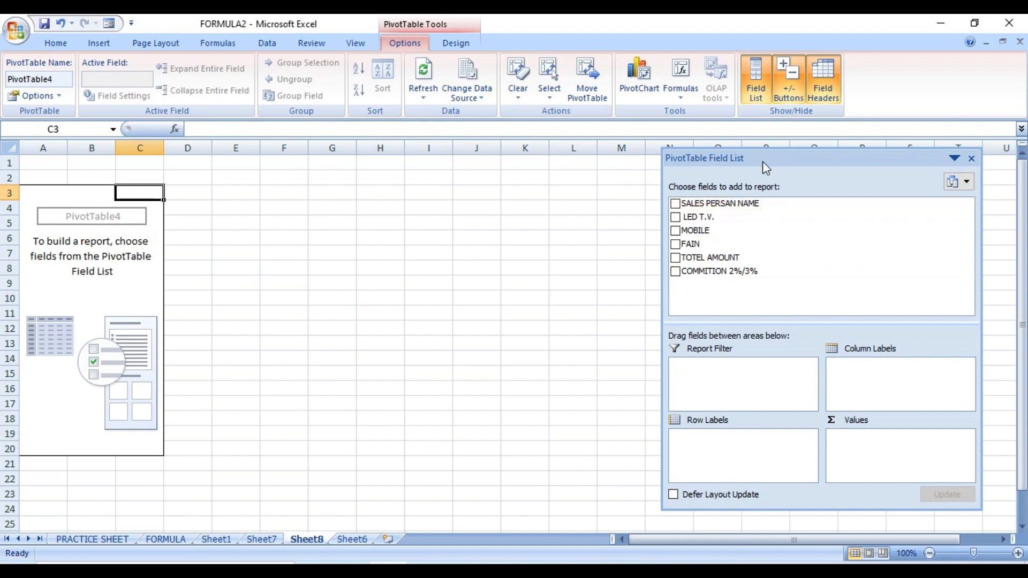
- Bring the PivotTable Field List closer to the report and add SALES PERSAN NAME as the row labels
{"action": "left_click_drag", "start_coordinate": [762, 160], "coordinate": [539, 154]}
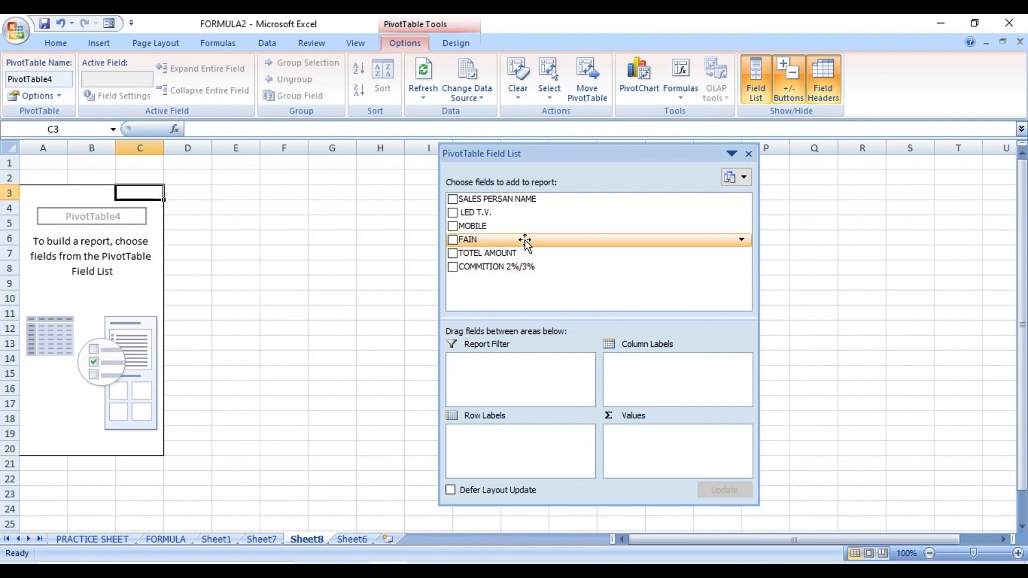
{"action": "left_click", "coordinate": [453, 199]}
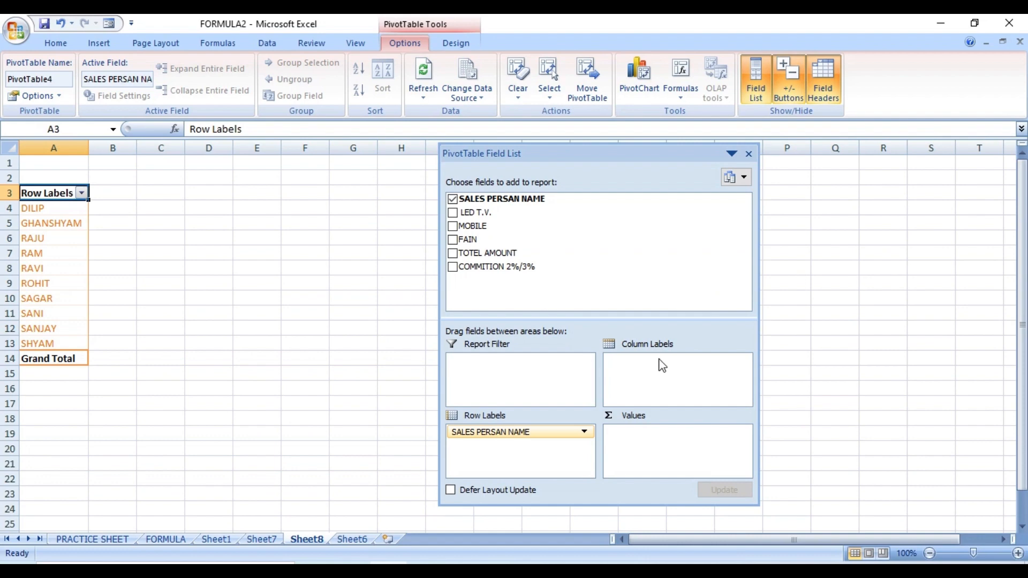
{"action": "left_click", "coordinate": [452, 199]}
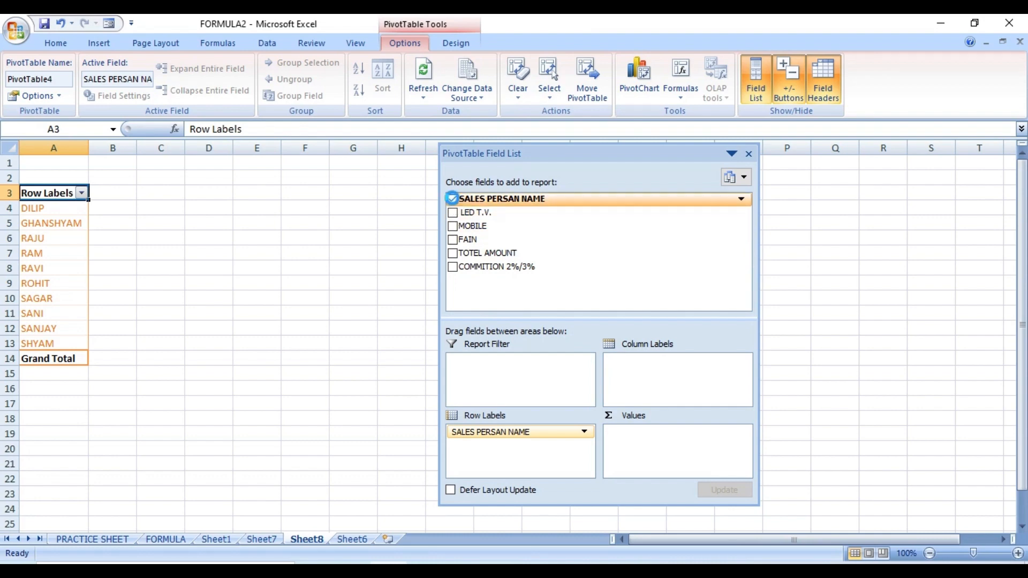
{"action": "left_click", "coordinate": [452, 199]}
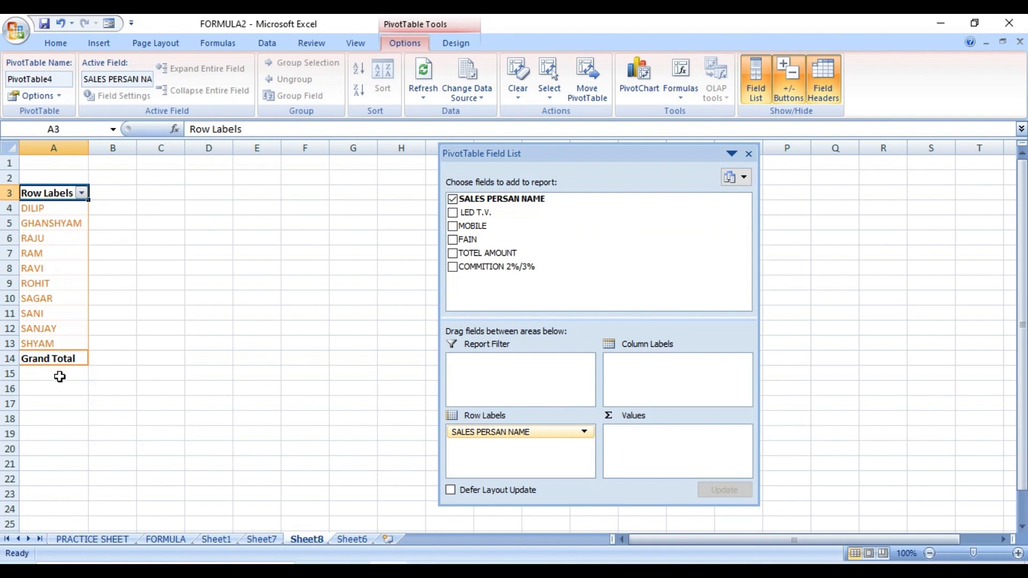
- Add the LED T.V., MOBILE and FAIN fields to the PivotTable as summed values
{"action": "left_click", "coordinate": [452, 213]}
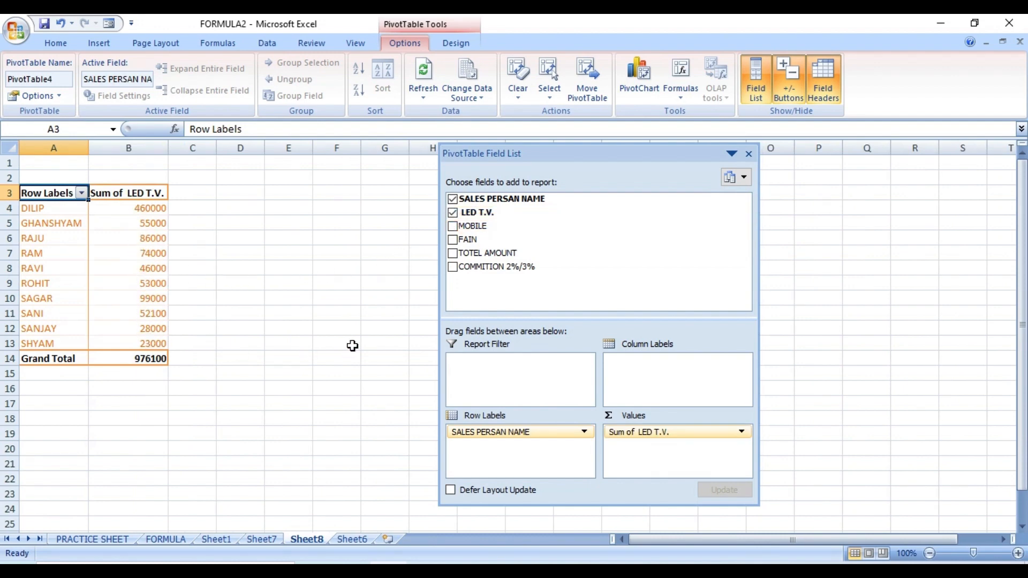
{"action": "left_click", "coordinate": [452, 226]}
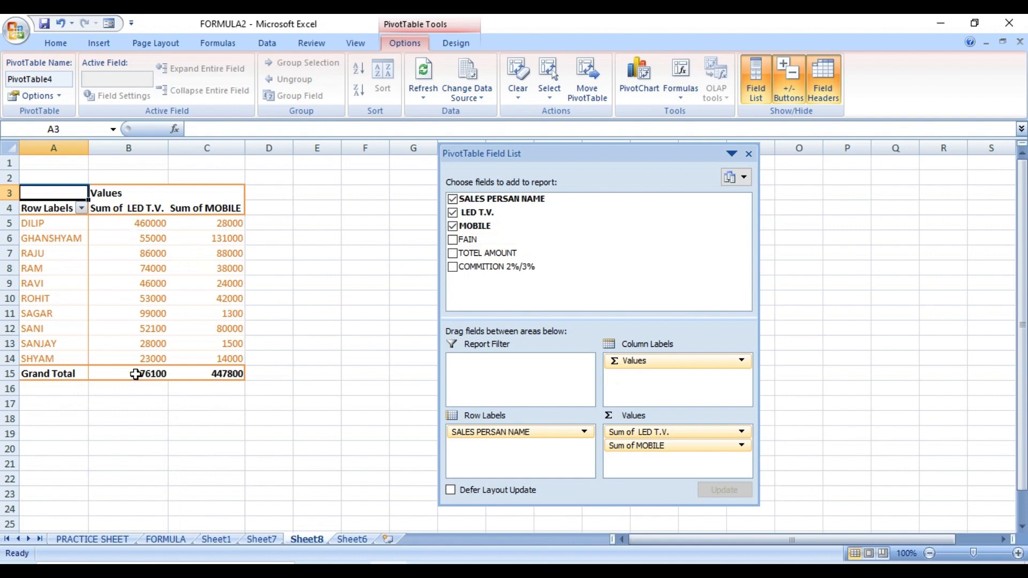
{"action": "left_click", "coordinate": [453, 240]}
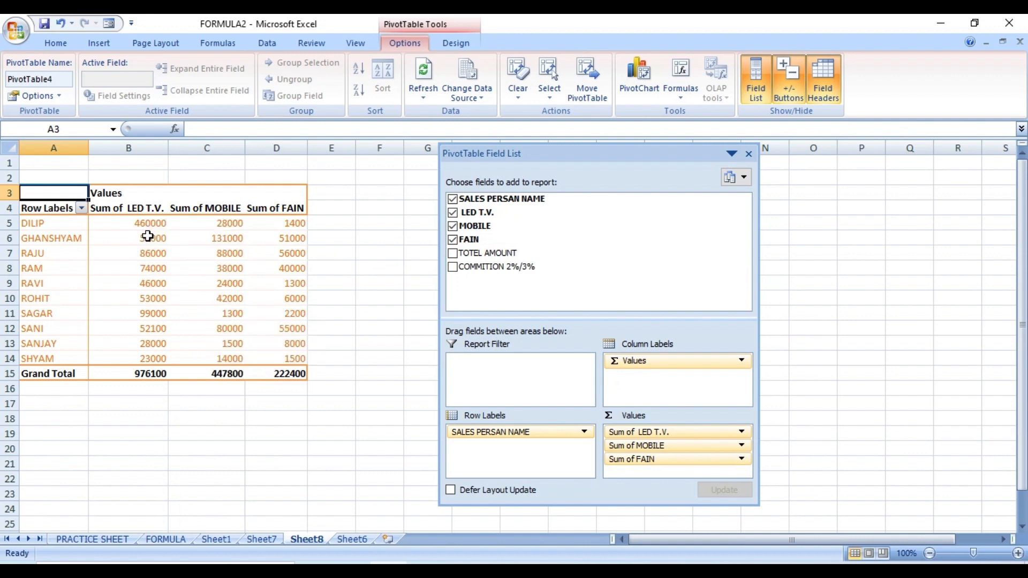
- Check the sort and filter options of the row labels and examine the grand total for LED T.V
{"action": "left_click", "coordinate": [82, 209]}
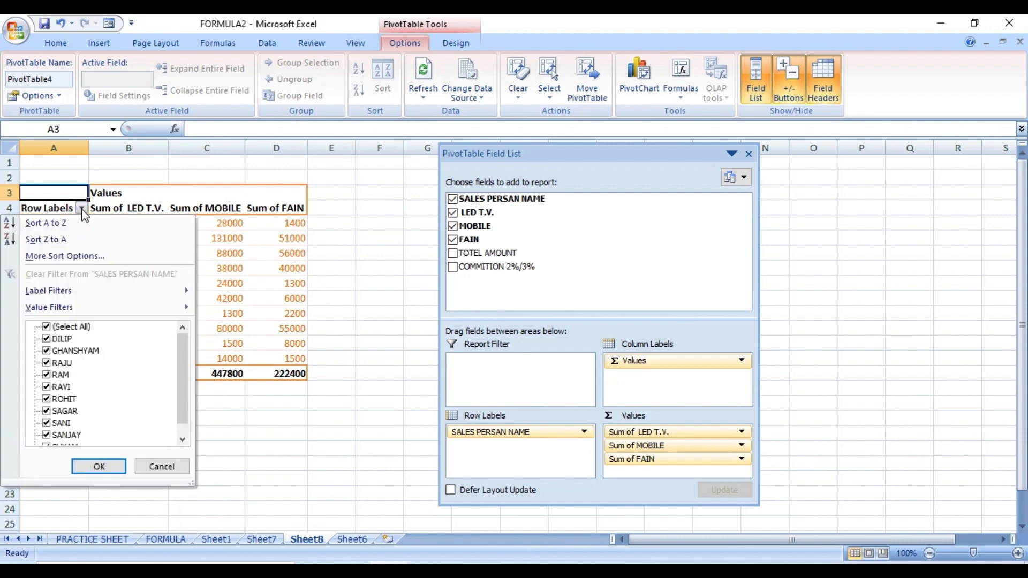
{"action": "left_click", "coordinate": [83, 211]}
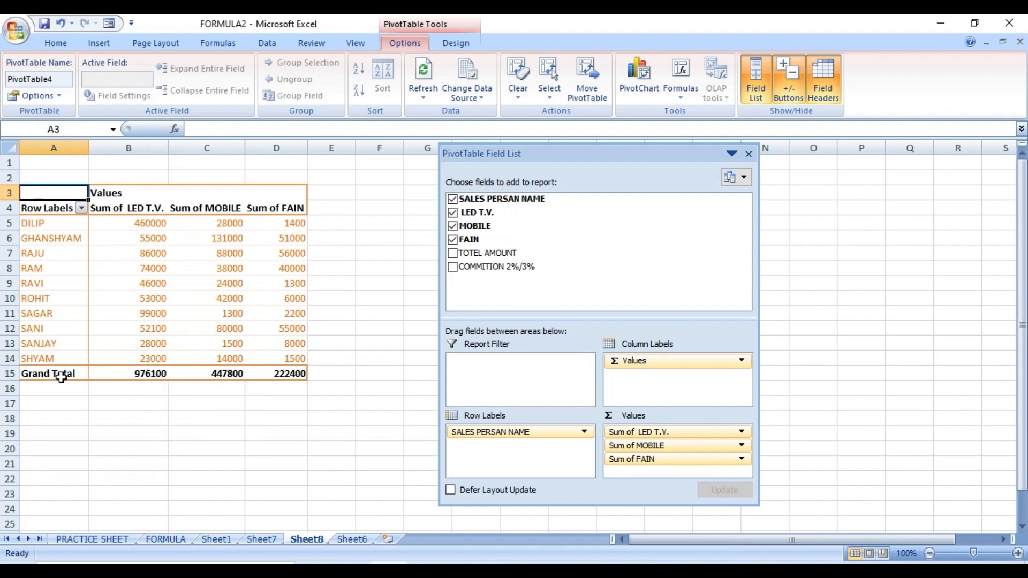
{"action": "left_click", "coordinate": [149, 374]}
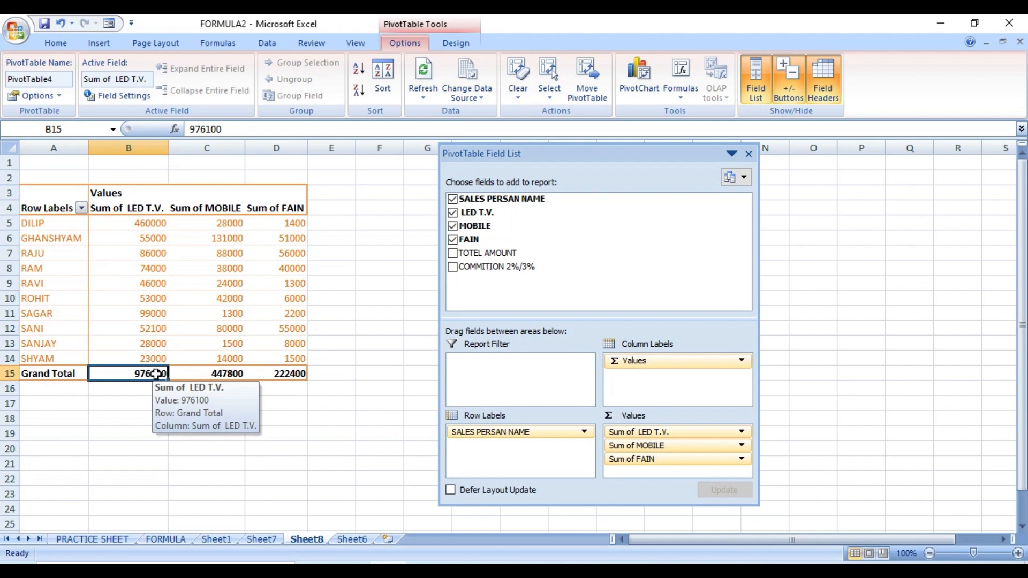
- Check the MOBILE and FAIN grand totals, add TOTEL AMOUNT and COMMITION 2%/3% as summed values, and move the field list clear of the report
{"action": "left_click", "coordinate": [220, 377]}
{"action": "left_click", "coordinate": [268, 376]}
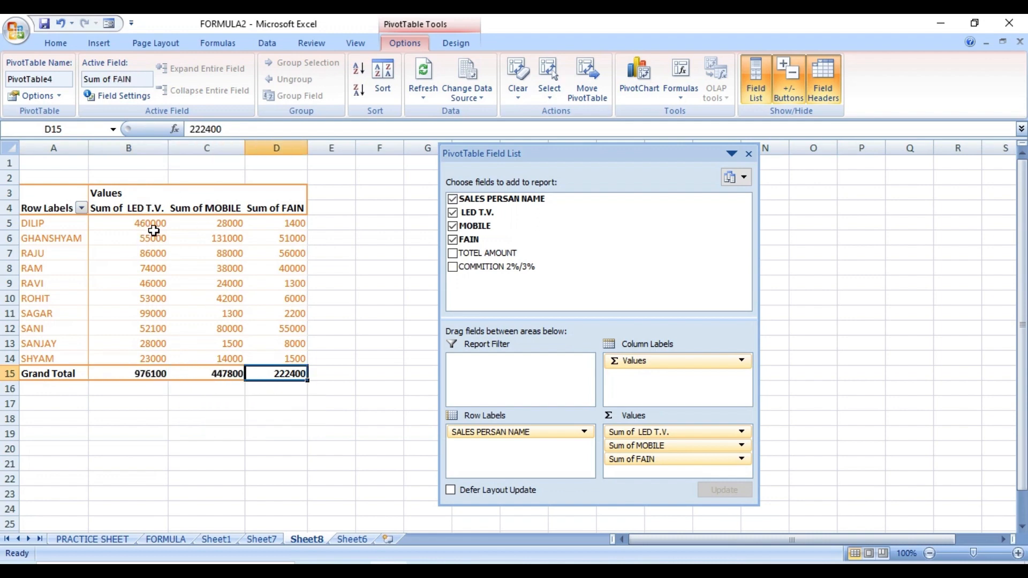
{"action": "left_click", "coordinate": [454, 254]}
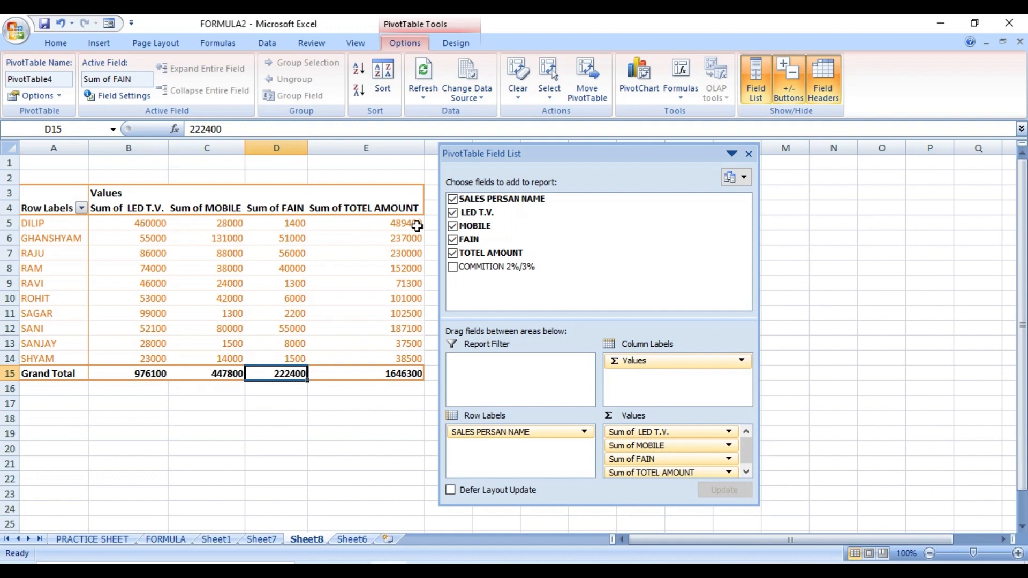
{"action": "left_click", "coordinate": [452, 268]}
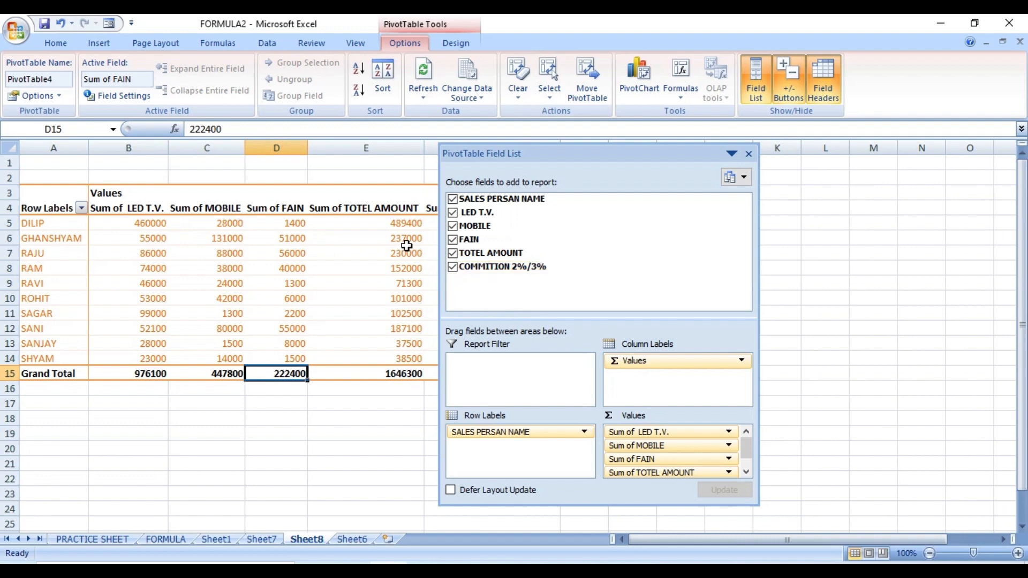
{"action": "left_click_drag", "start_coordinate": [484, 156], "coordinate": [678, 145]}
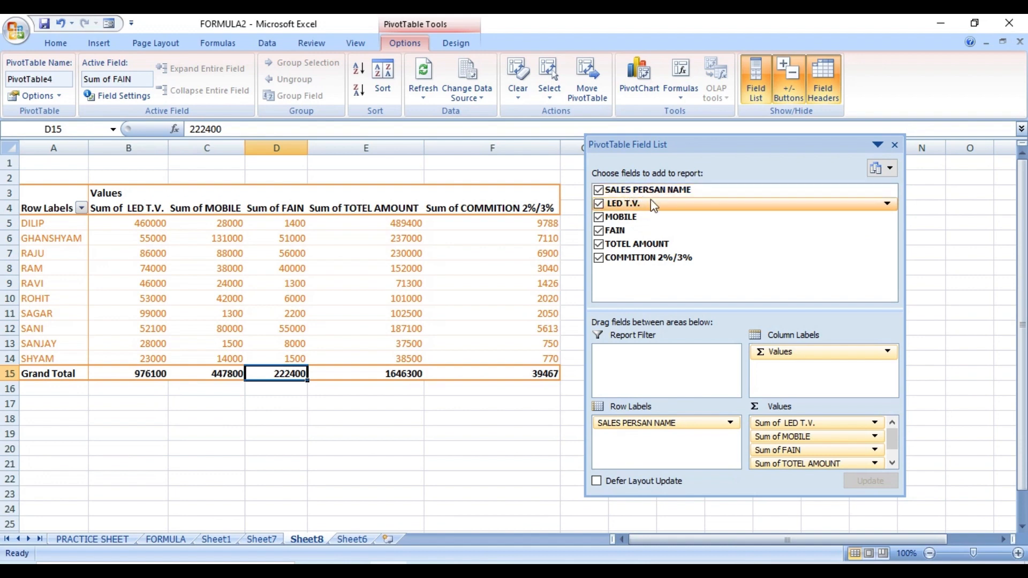
- Examine the additional sort options for the SALES PERSAN NAME row labels and leave them without sorting
{"action": "left_click", "coordinate": [82, 208]}
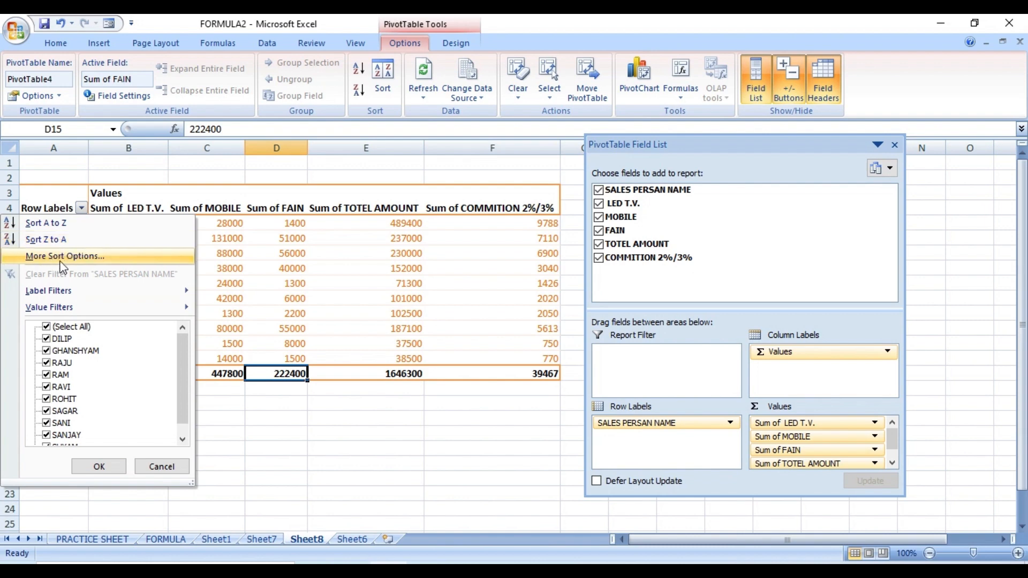
{"action": "left_click", "coordinate": [96, 261]}
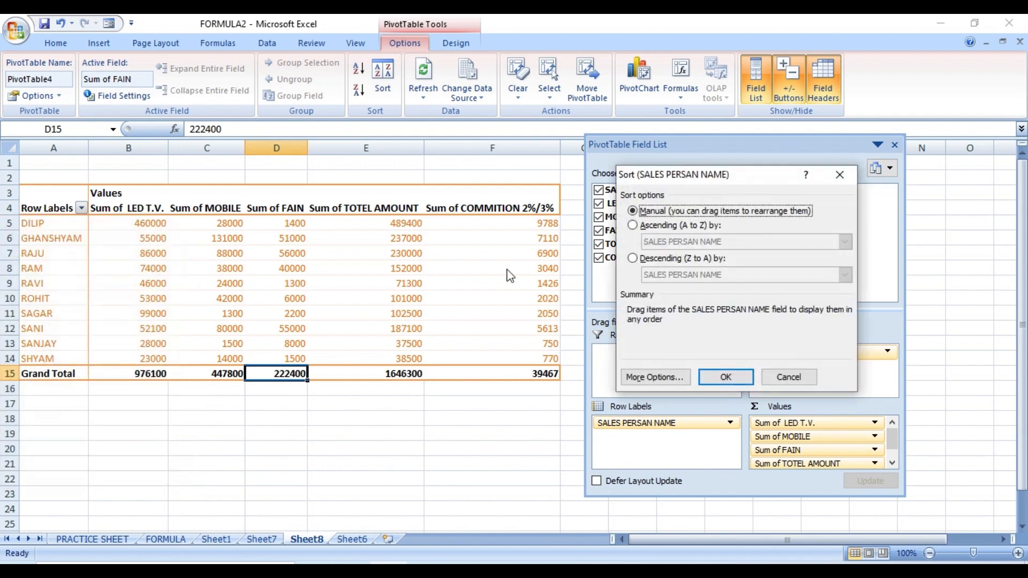
{"action": "left_click_drag", "start_coordinate": [734, 182], "coordinate": [691, 173]}
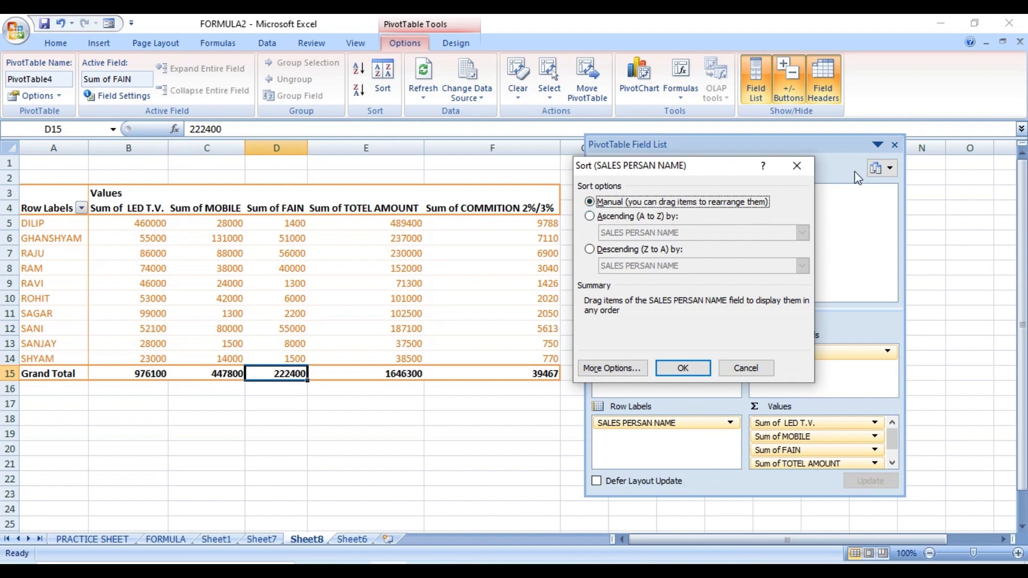
{"action": "left_click", "coordinate": [796, 167]}
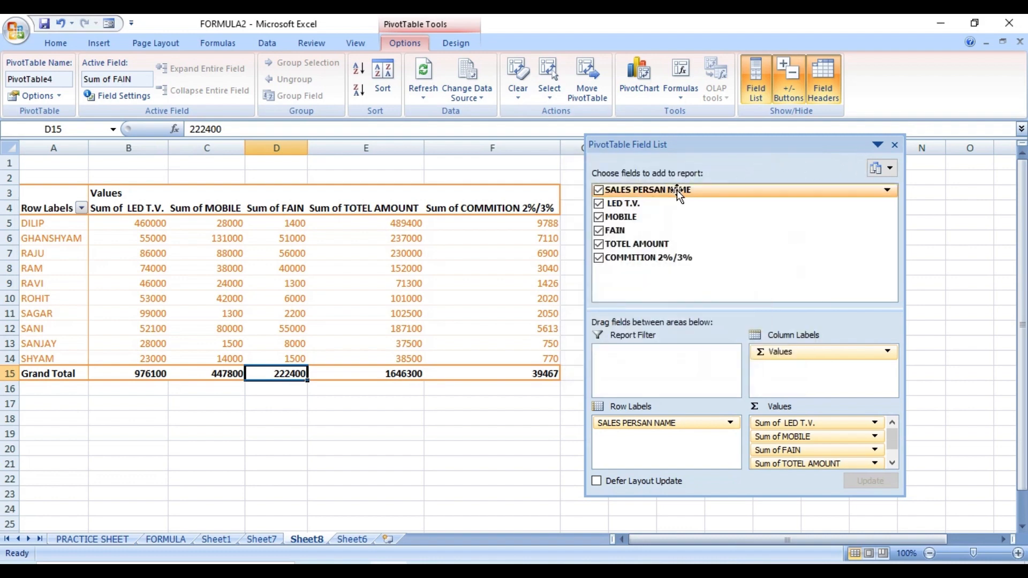
- Filter the row labels to only the fourth listed salesperson and check that person's commission and FAIN values
{"action": "left_click", "coordinate": [81, 209]}
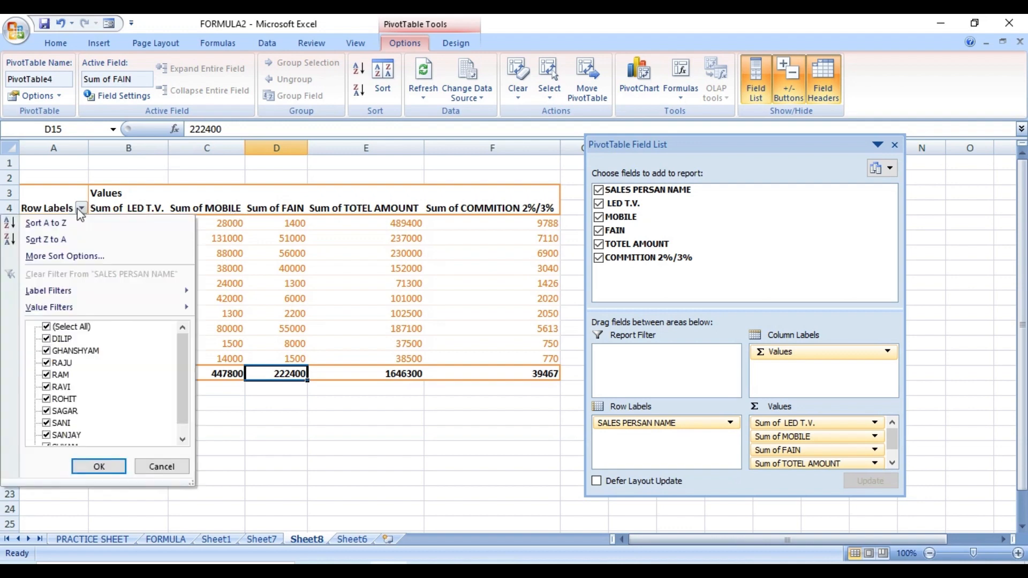
{"action": "left_click", "coordinate": [59, 330]}
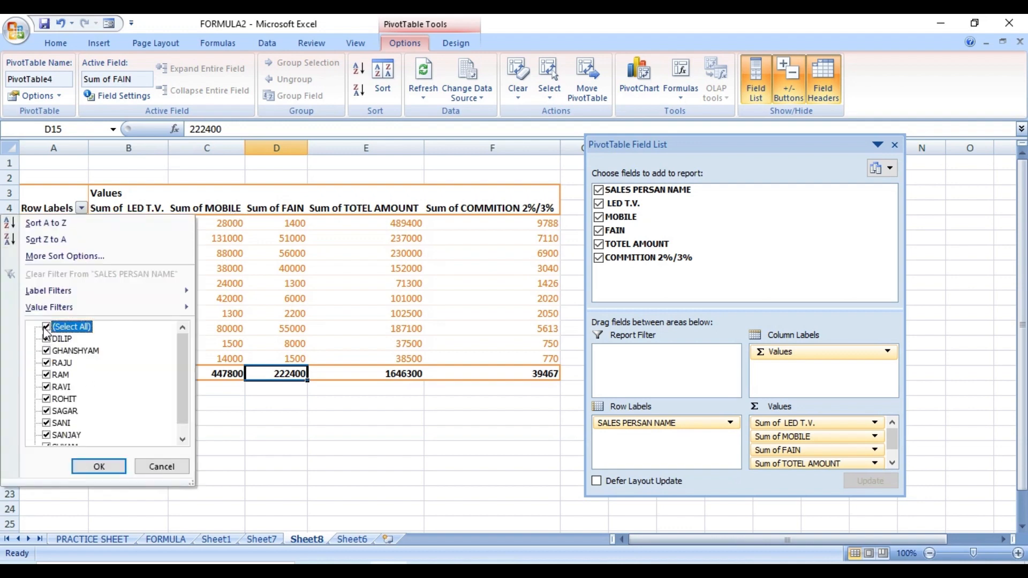
{"action": "left_click", "coordinate": [47, 327]}
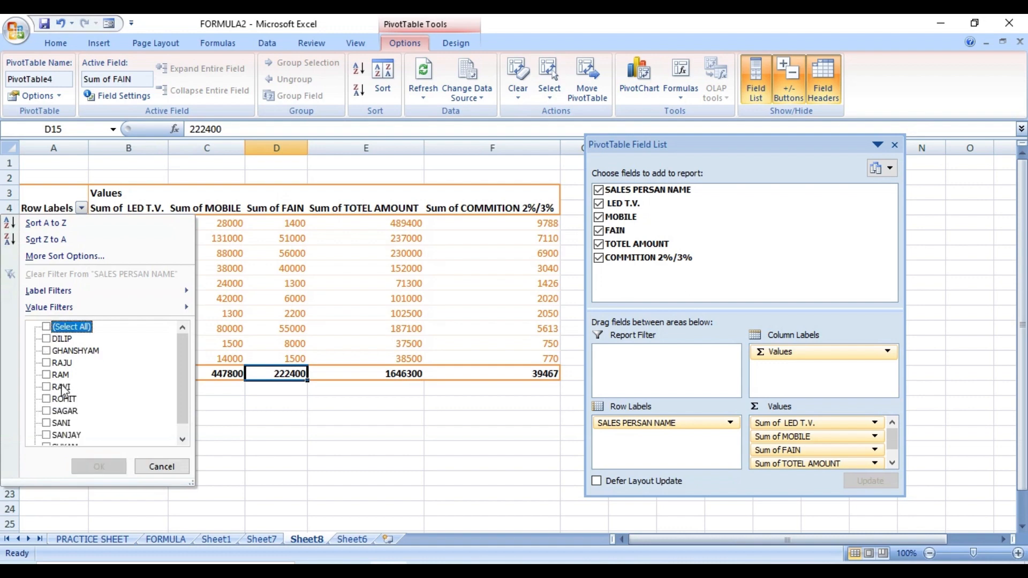
{"action": "left_click", "coordinate": [47, 339]}
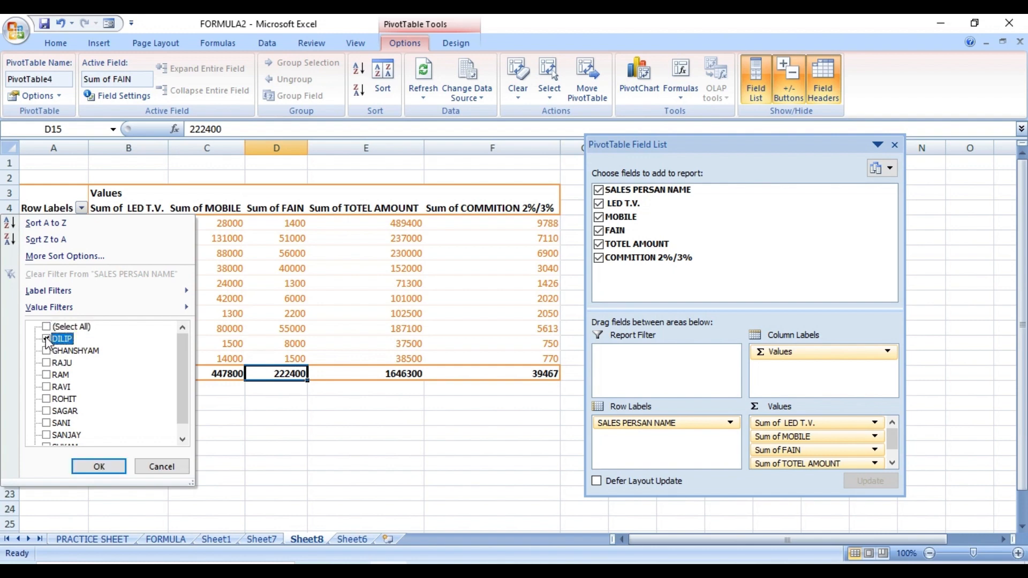
{"action": "left_click", "coordinate": [48, 375]}
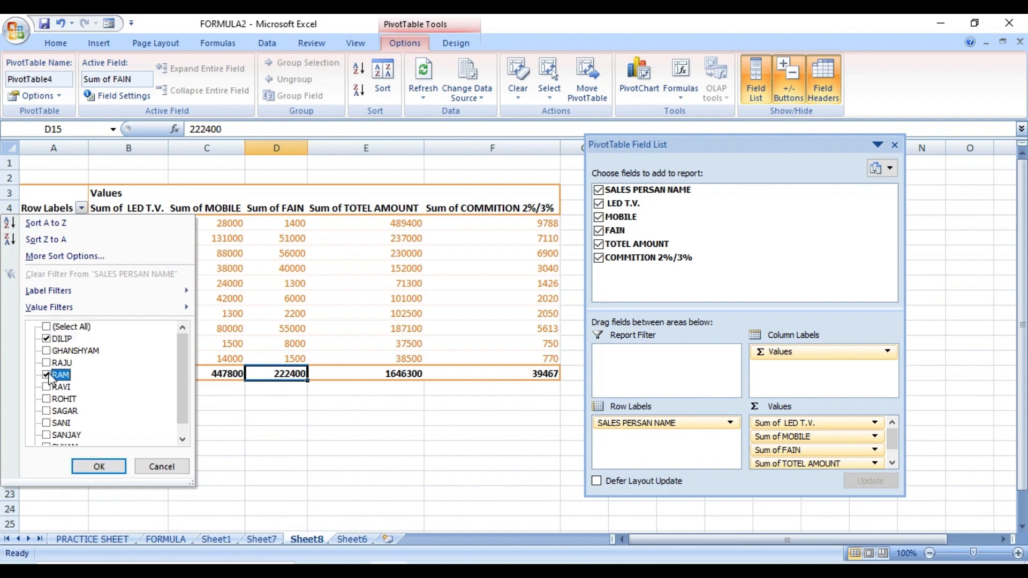
{"action": "left_click", "coordinate": [47, 340]}
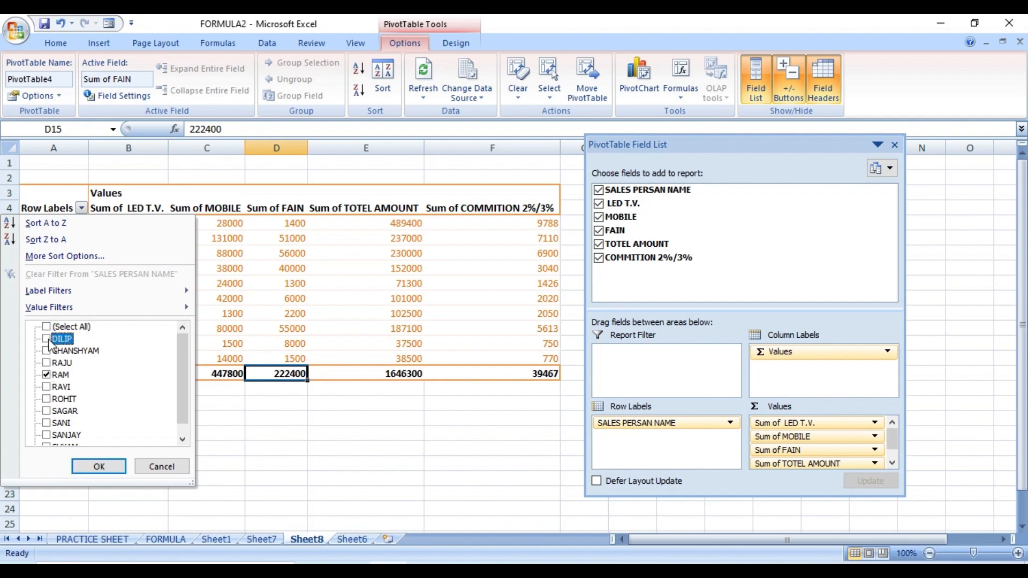
{"action": "left_click", "coordinate": [99, 467]}
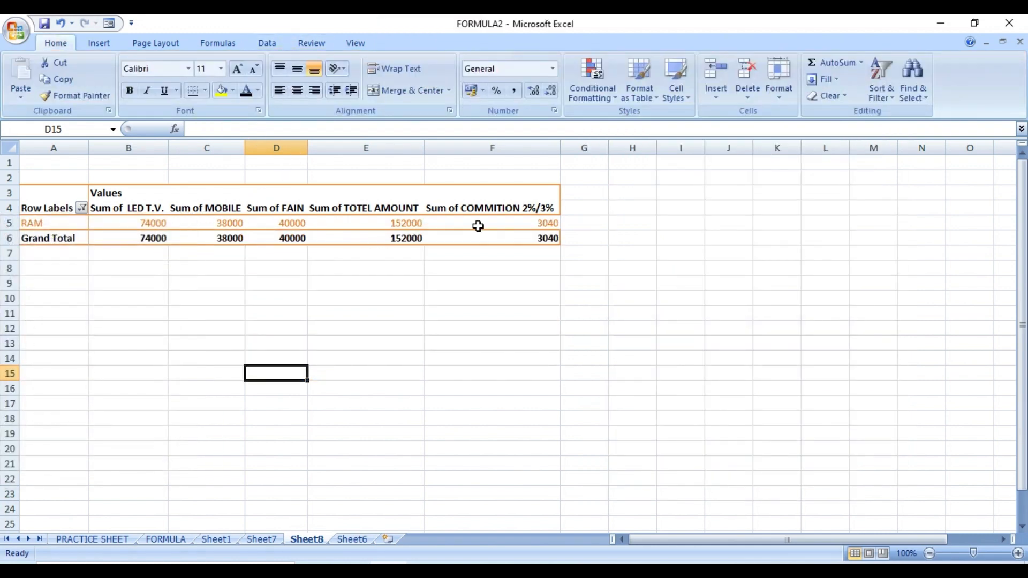
{"action": "mouse_move", "coordinate": [478, 226]}
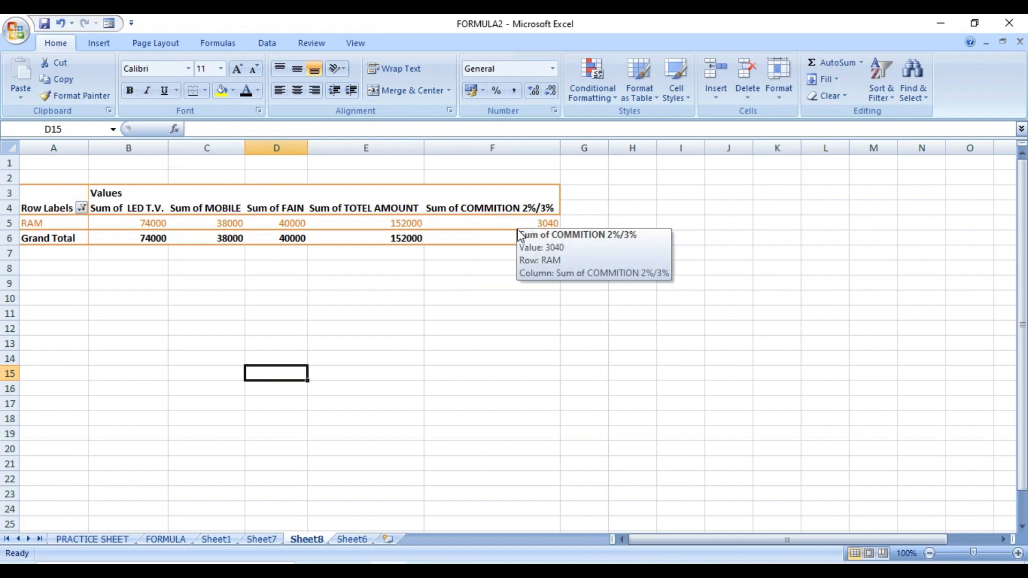
{"action": "mouse_move", "coordinate": [539, 228]}
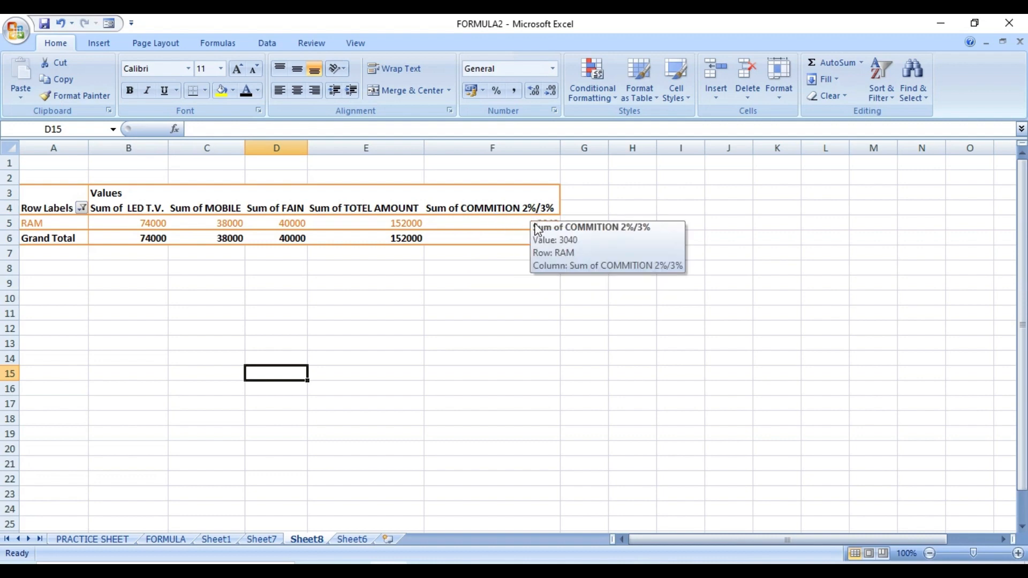
{"action": "mouse_move", "coordinate": [398, 227]}
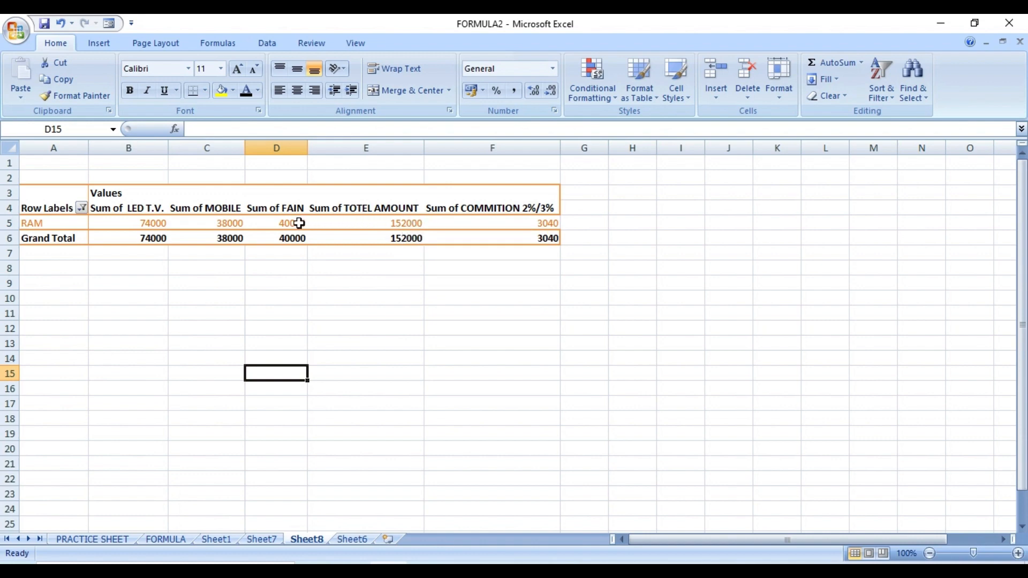
{"action": "mouse_move", "coordinate": [298, 223]}
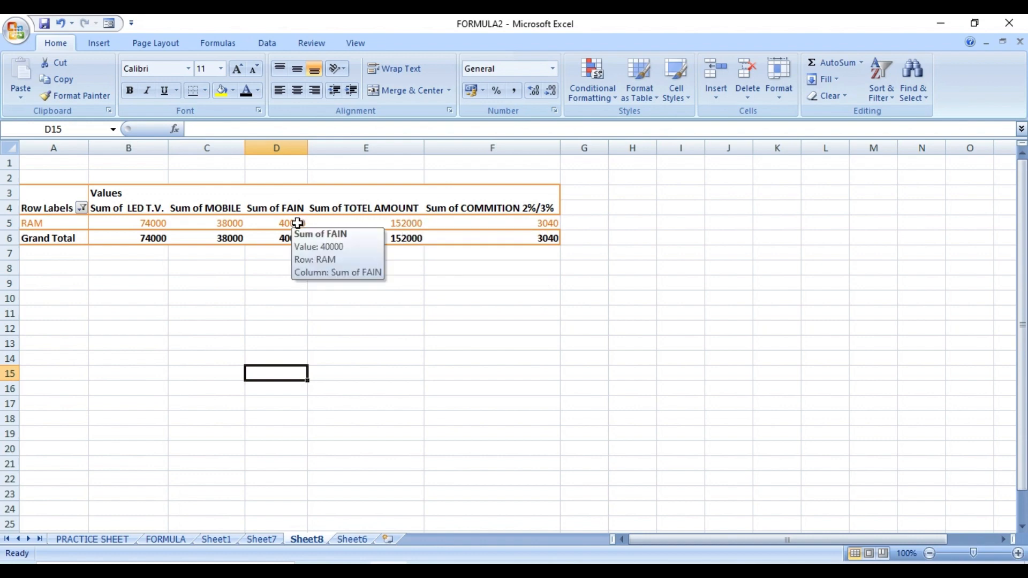
- Reset the row label filter so that all salespeople are included
{"action": "left_click", "coordinate": [82, 208]}
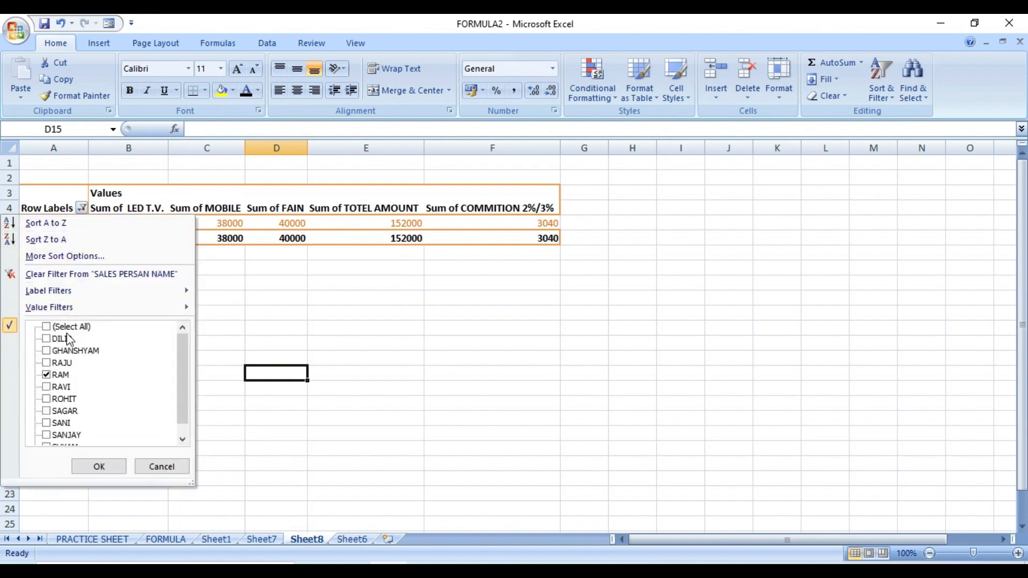
{"action": "left_click", "coordinate": [48, 327]}
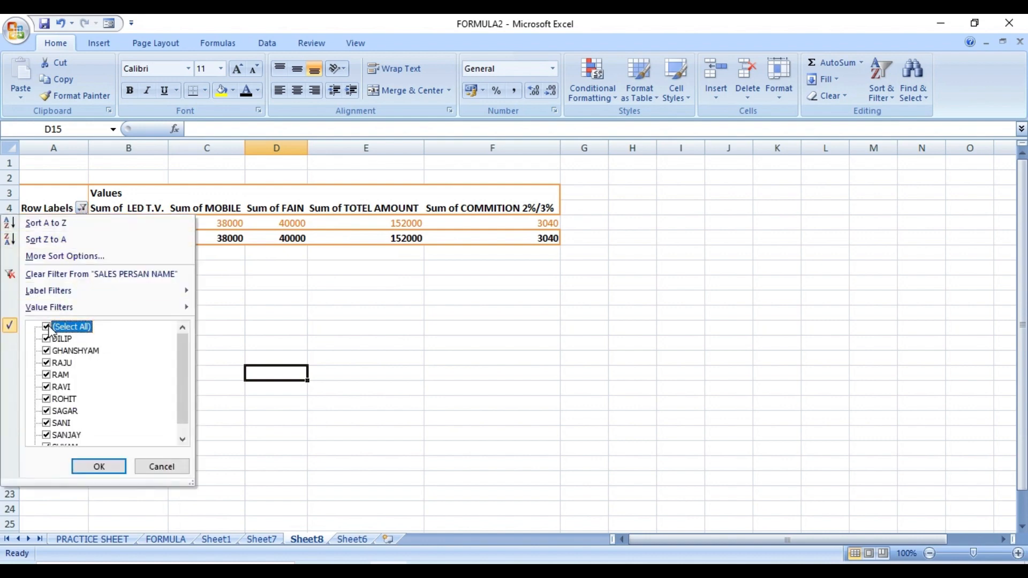
{"action": "left_click", "coordinate": [101, 466]}
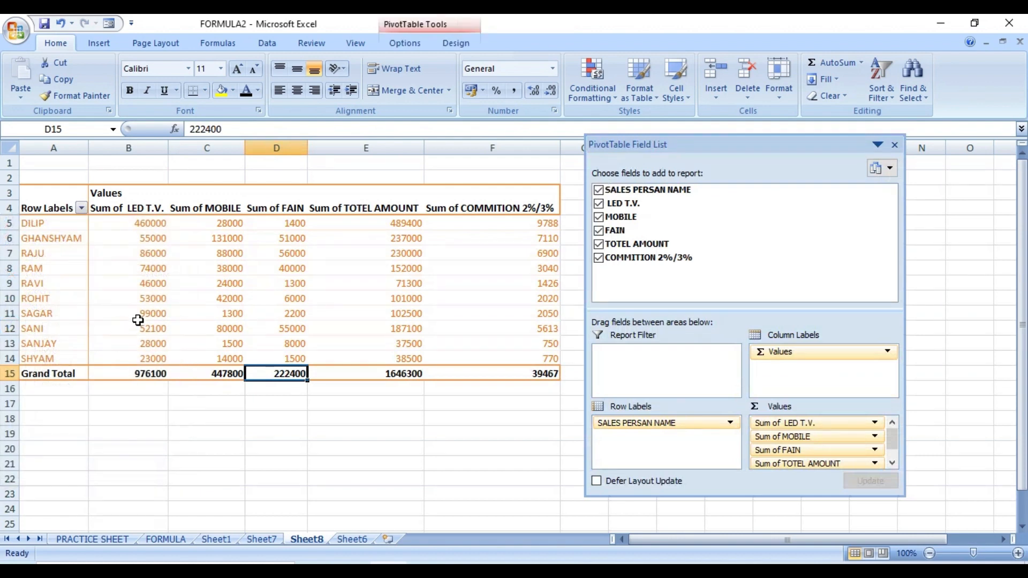
- Make SALES PERSAN NAME the report filter and filter the report to the first listed salesperson
{"action": "mouse_move", "coordinate": [137, 320]}
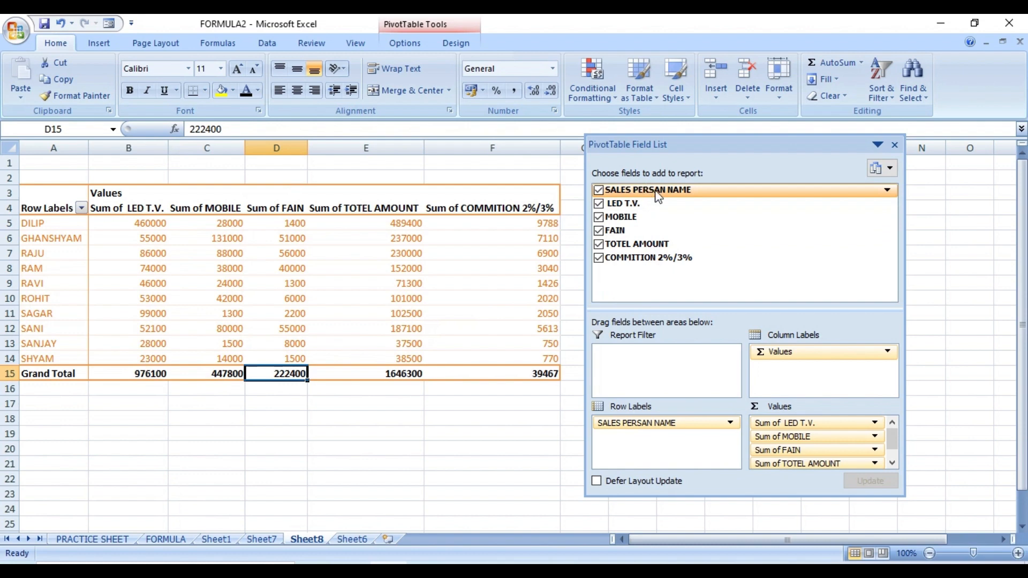
{"action": "left_click_drag", "start_coordinate": [654, 189], "coordinate": [610, 367]}
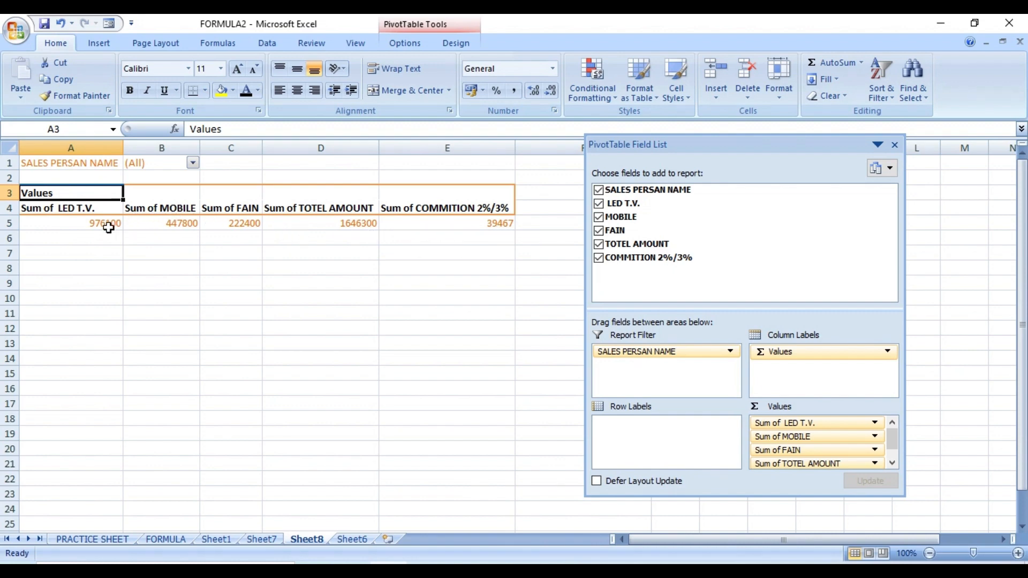
{"action": "mouse_move", "coordinate": [41, 220]}
{"action": "left_click", "coordinate": [193, 164]}
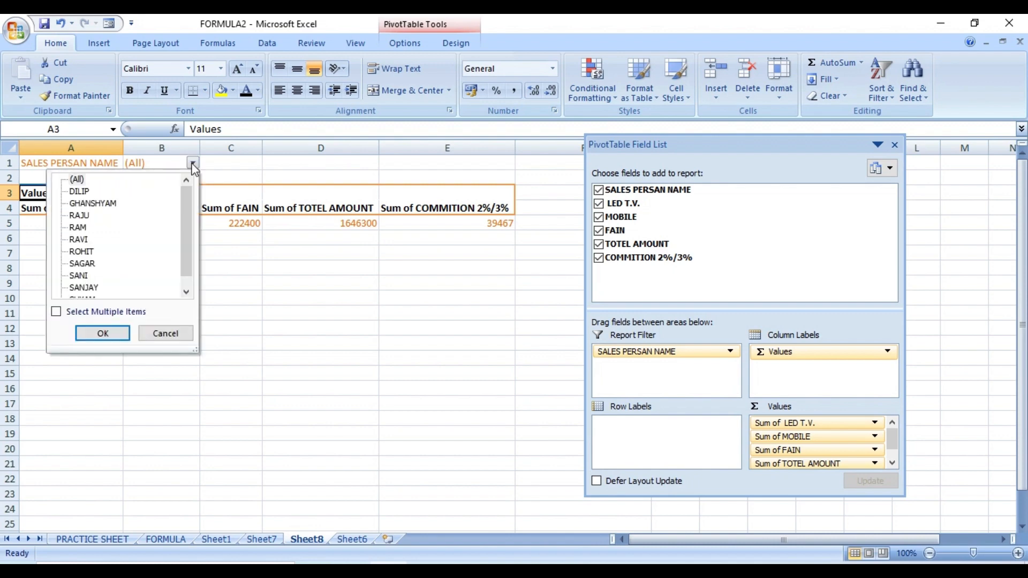
{"action": "left_click", "coordinate": [78, 193]}
{"action": "left_click", "coordinate": [102, 333]}
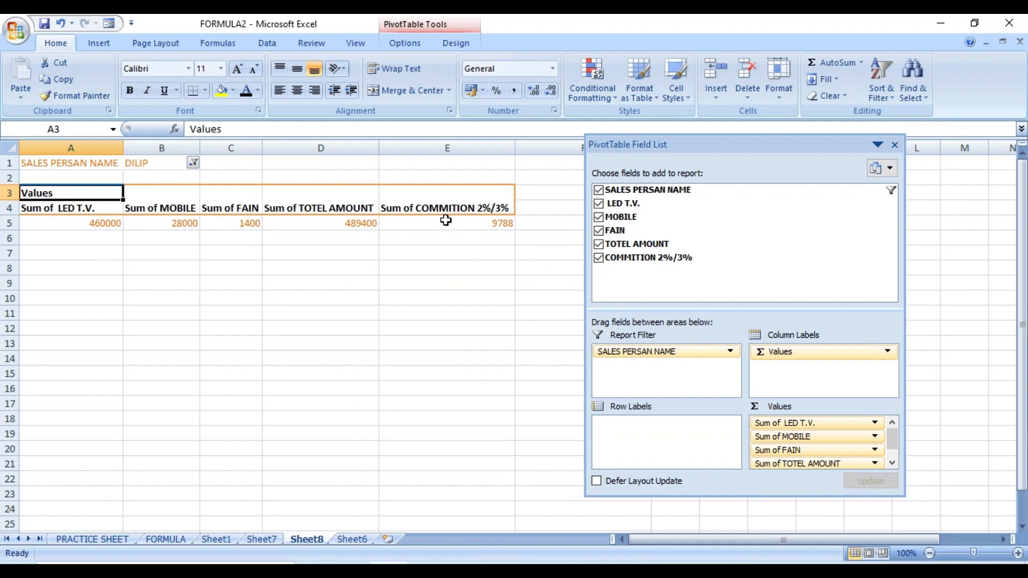
- Try the report without the COMMITION 2%/3% and TOTEL AMOUNT fields, and add both fields back as summed values
{"action": "left_click", "coordinate": [598, 258]}
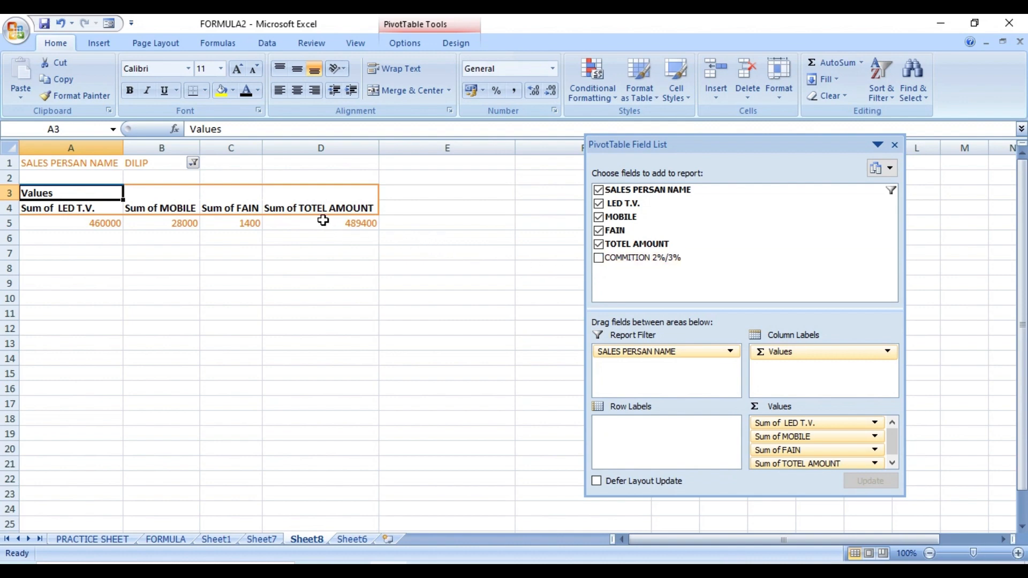
{"action": "left_click", "coordinate": [599, 244]}
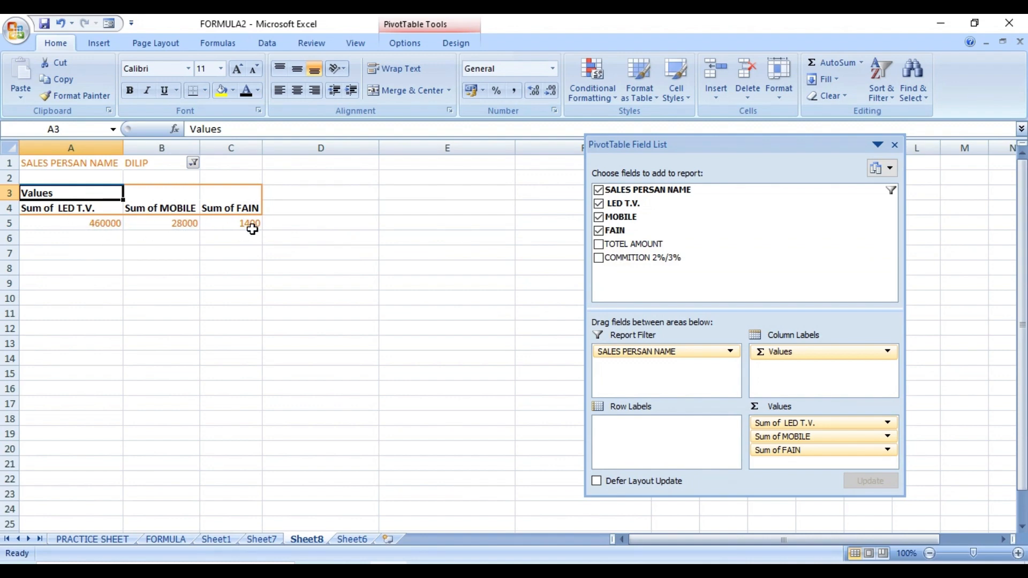
{"action": "left_click", "coordinate": [599, 259]}
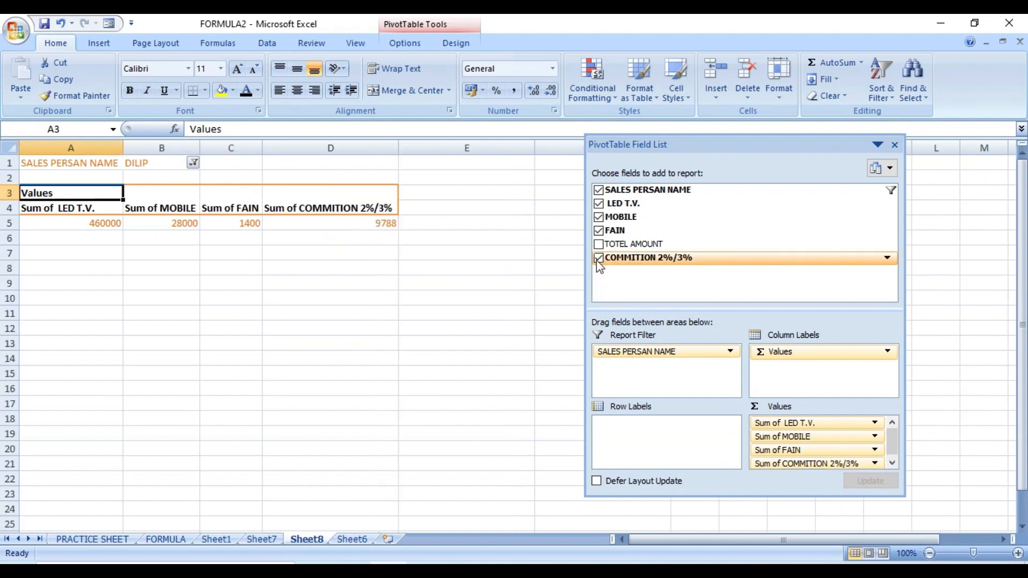
{"action": "left_click", "coordinate": [598, 259]}
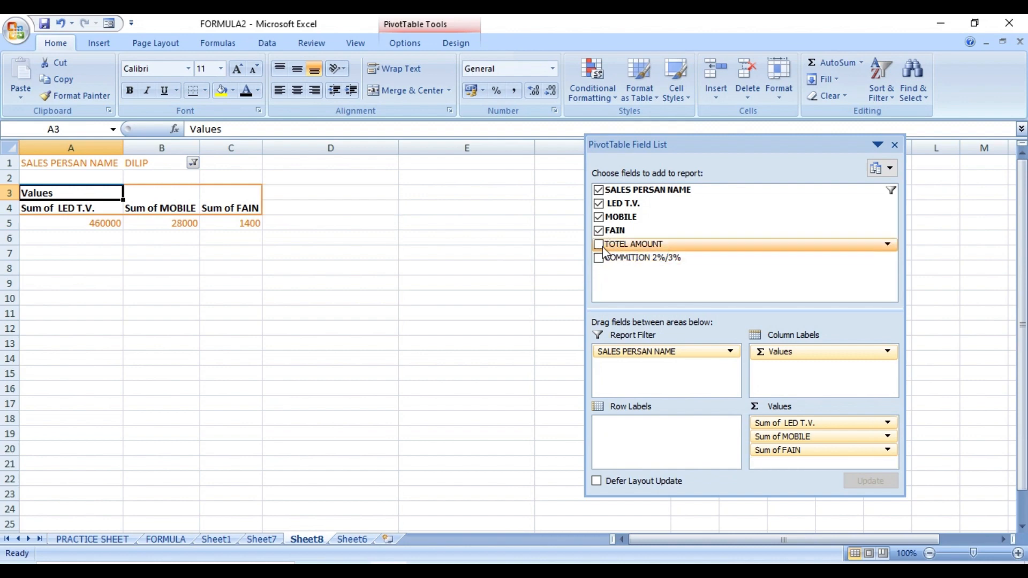
{"action": "left_click", "coordinate": [600, 246]}
{"action": "left_click", "coordinate": [600, 259]}
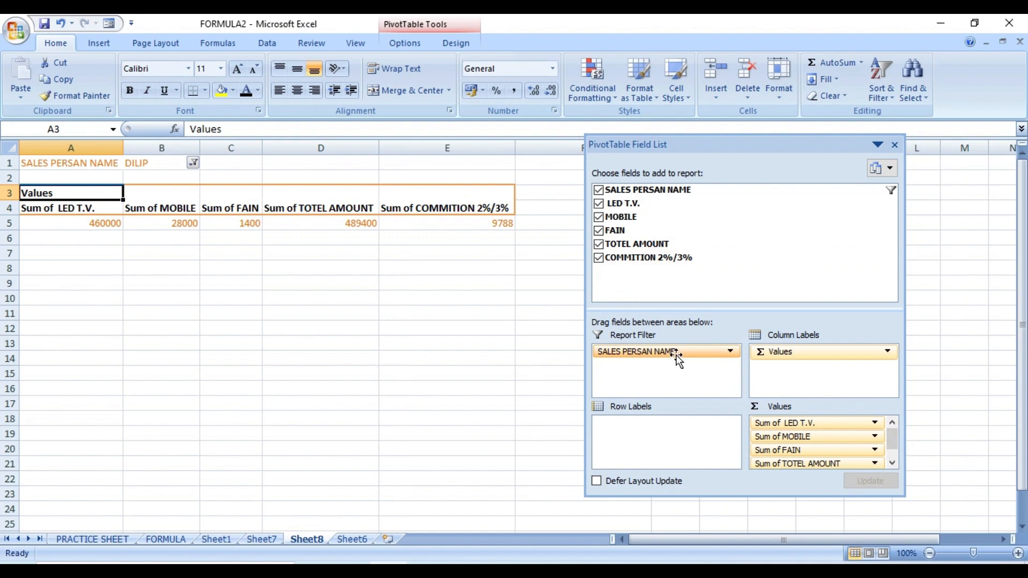
- Return SALES PERSAN NAME to the row labels and remove the COMMITION 2%/3% and TOTEL AMOUNT fields from the report
{"action": "left_click_drag", "start_coordinate": [679, 355], "coordinate": [678, 425]}
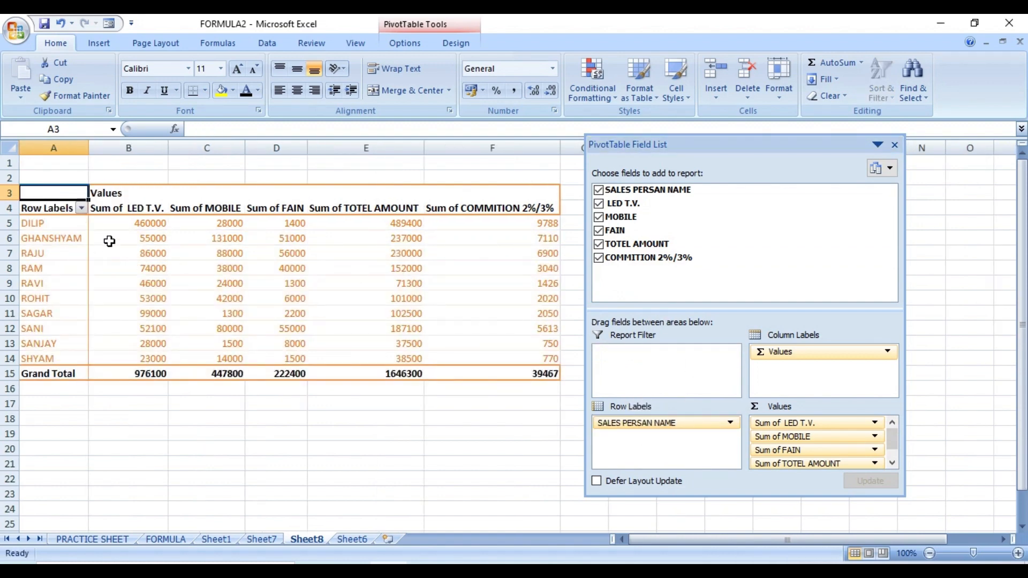
{"action": "mouse_move", "coordinate": [109, 241]}
{"action": "left_click", "coordinate": [599, 258]}
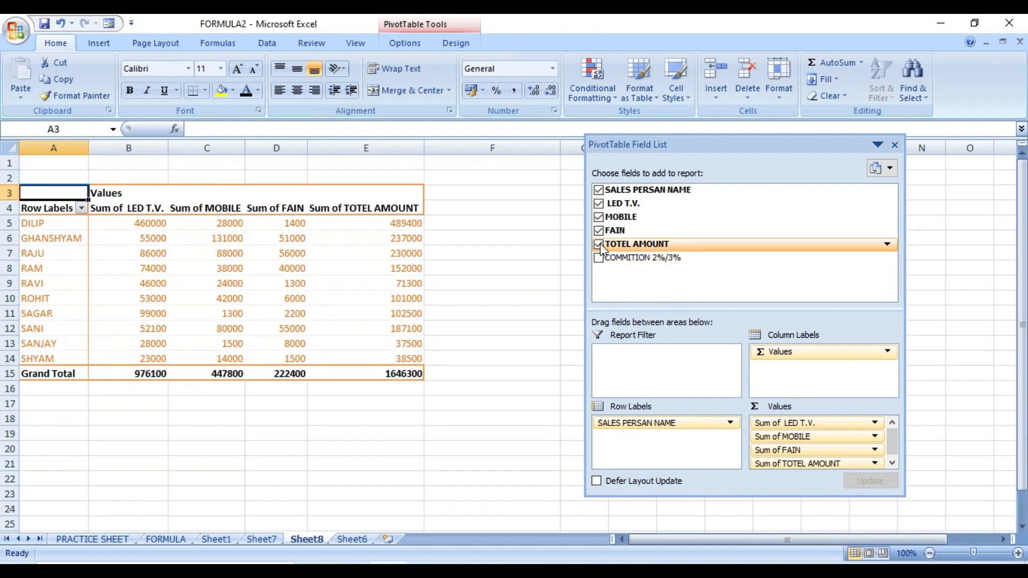
{"action": "left_click", "coordinate": [598, 245]}
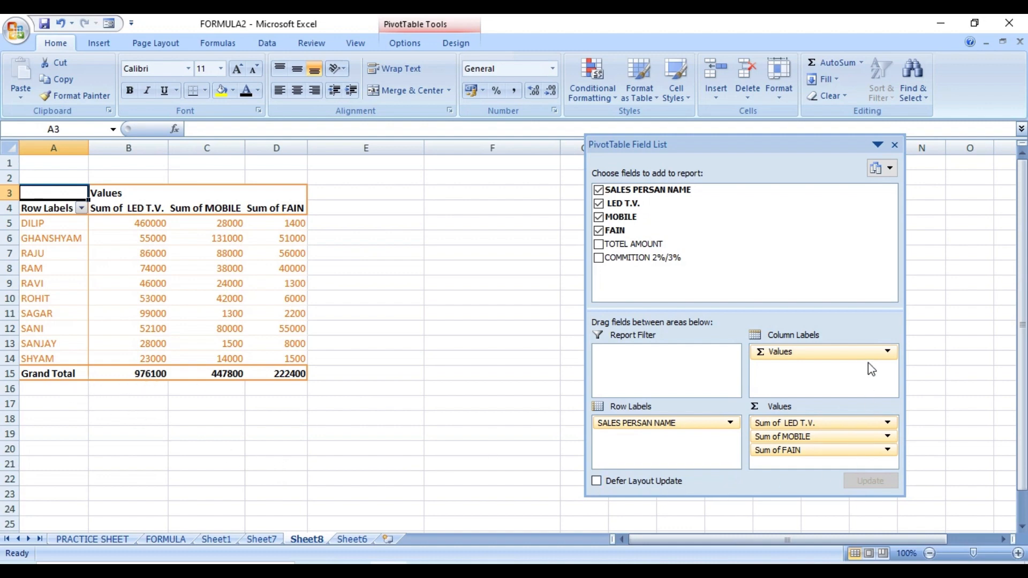
- Remove the Values entry from the column labels of the PivotTable
{"action": "left_click", "coordinate": [887, 353]}
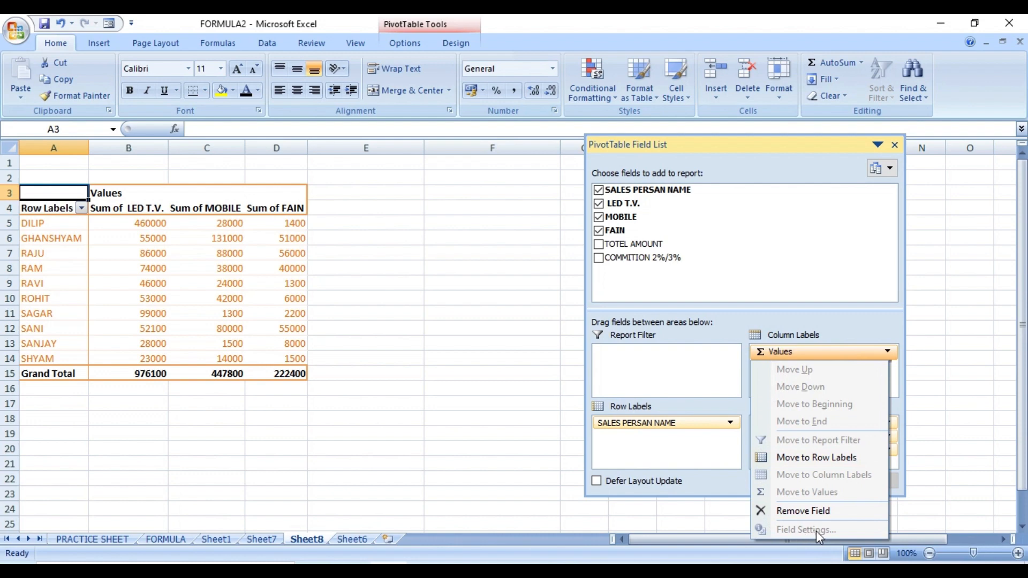
{"action": "left_click", "coordinate": [693, 377]}
{"action": "left_click", "coordinate": [776, 353]}
{"action": "left_click", "coordinate": [788, 512]}
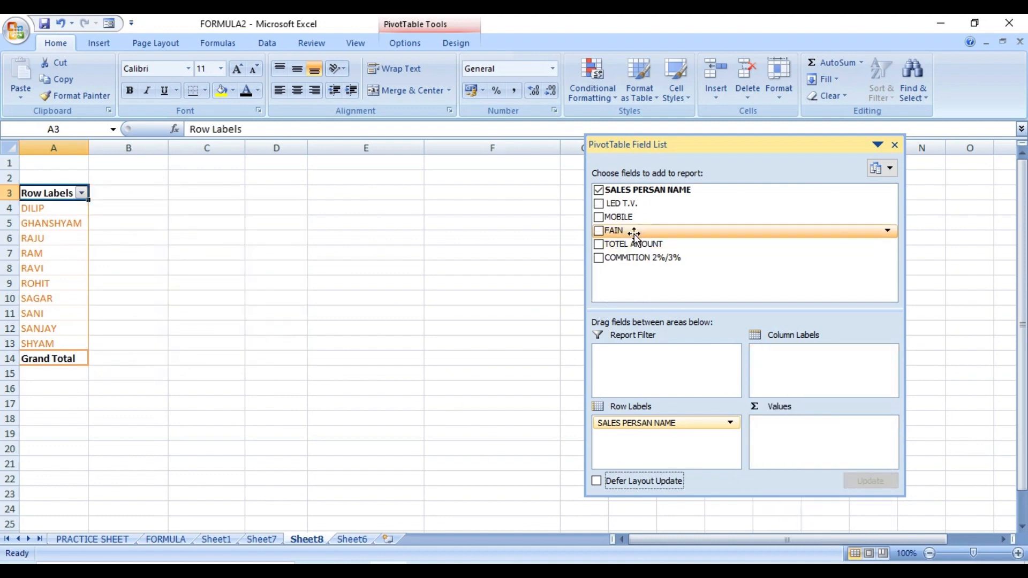
- Add the LED T.V., MOBILE and FAIN fields back to the report as summed values
{"action": "left_click", "coordinate": [599, 204]}
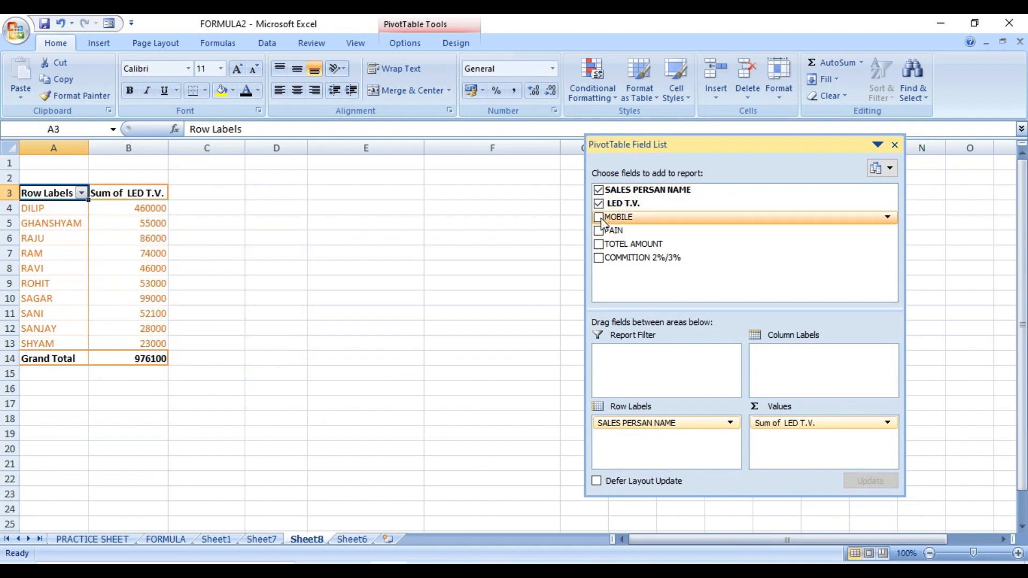
{"action": "left_click", "coordinate": [599, 218]}
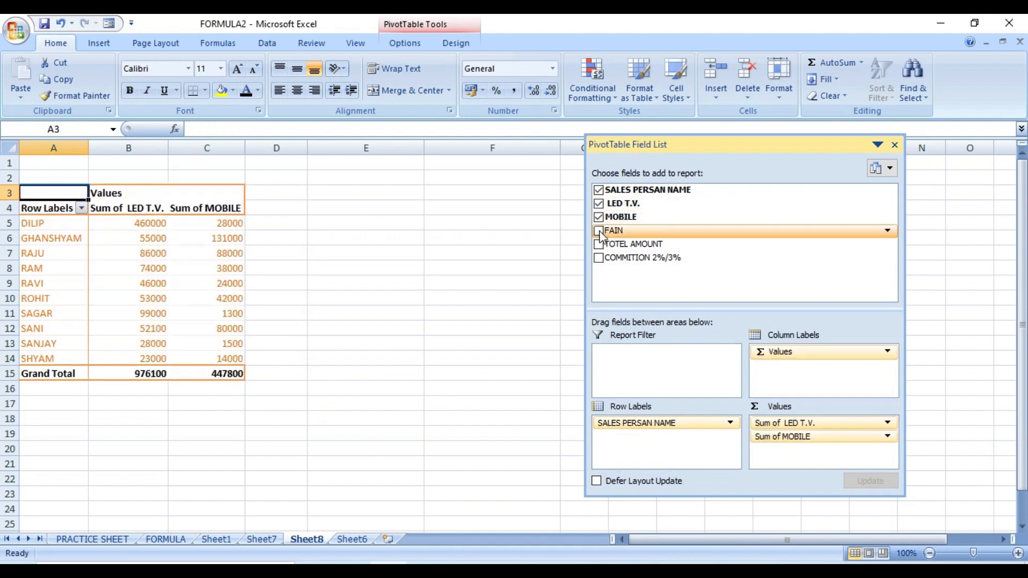
{"action": "left_click", "coordinate": [599, 231]}
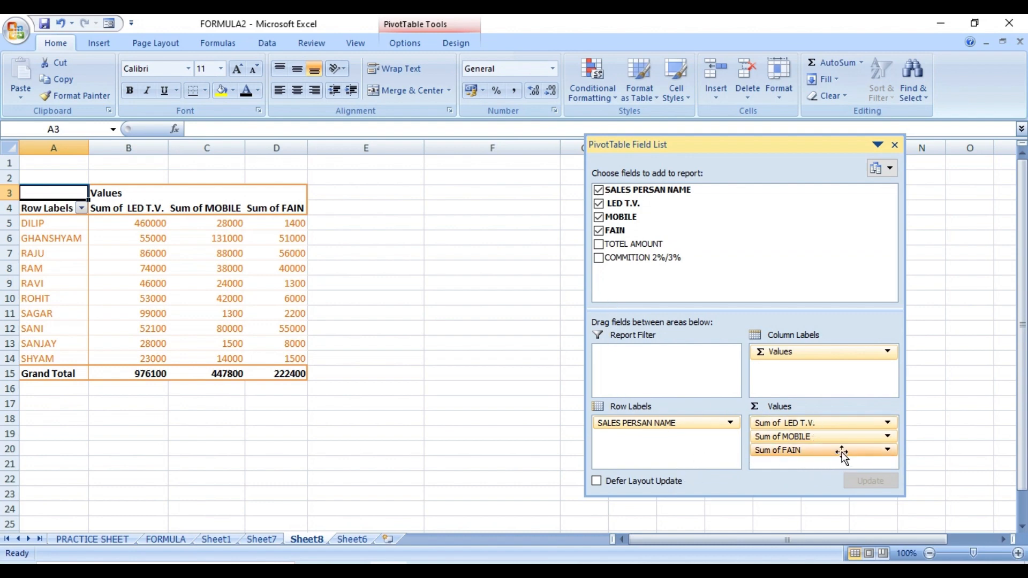
- Try the Count, Max and Min calculations for the FAIN value field and summarize it by Average
{"action": "left_click", "coordinate": [887, 451]}
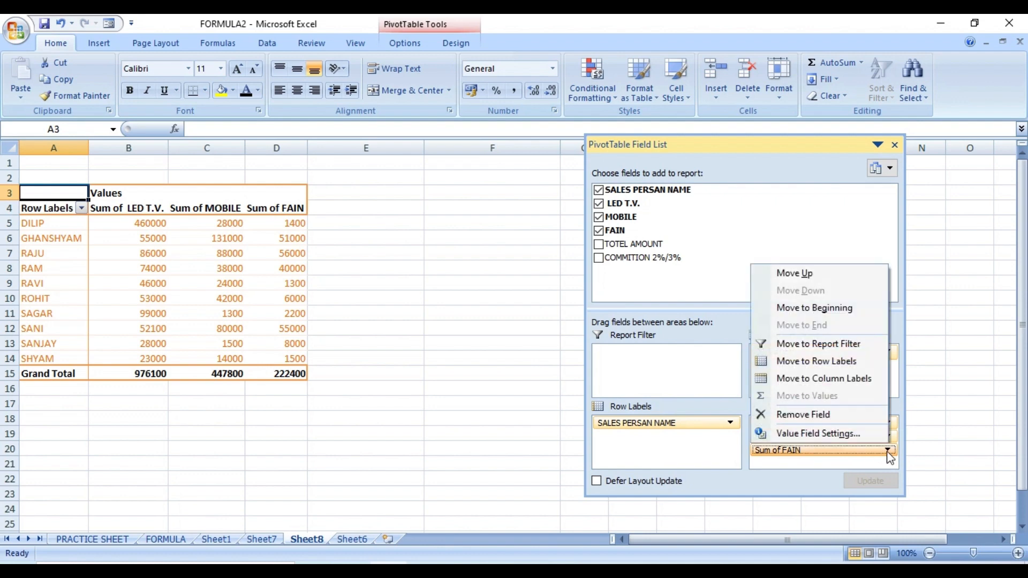
{"action": "left_click", "coordinate": [837, 433]}
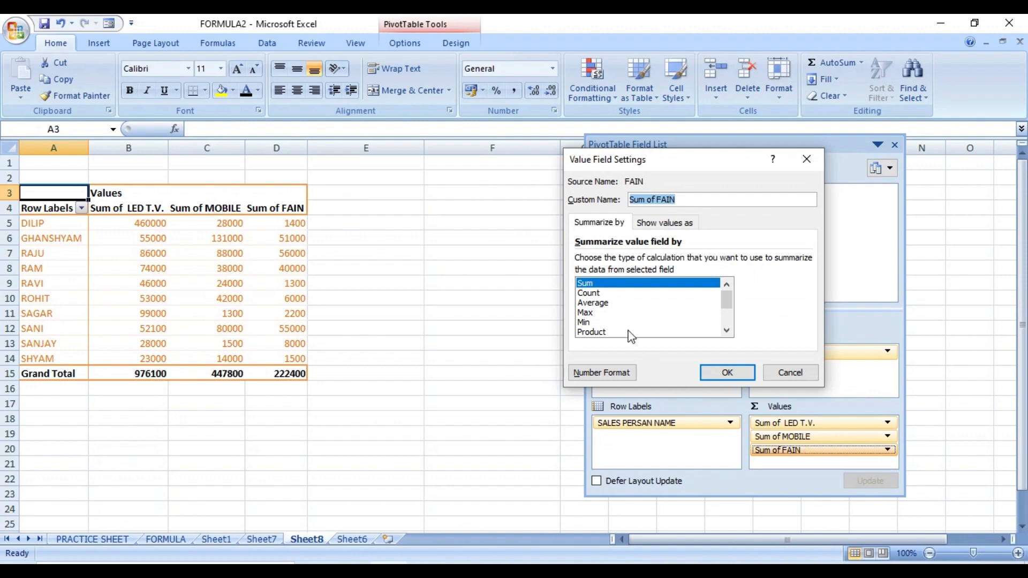
{"action": "left_click", "coordinate": [600, 294]}
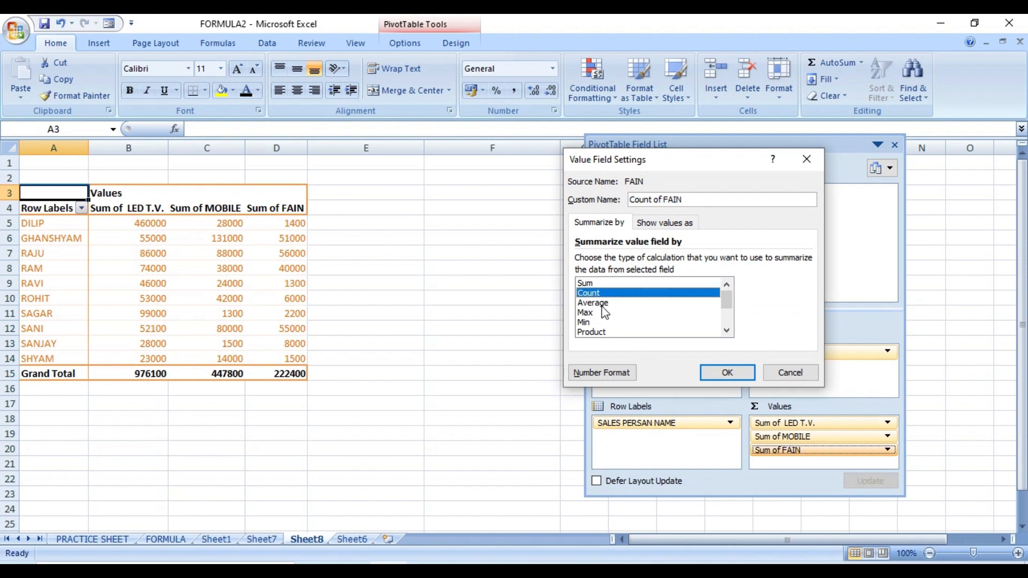
{"action": "left_click", "coordinate": [603, 312]}
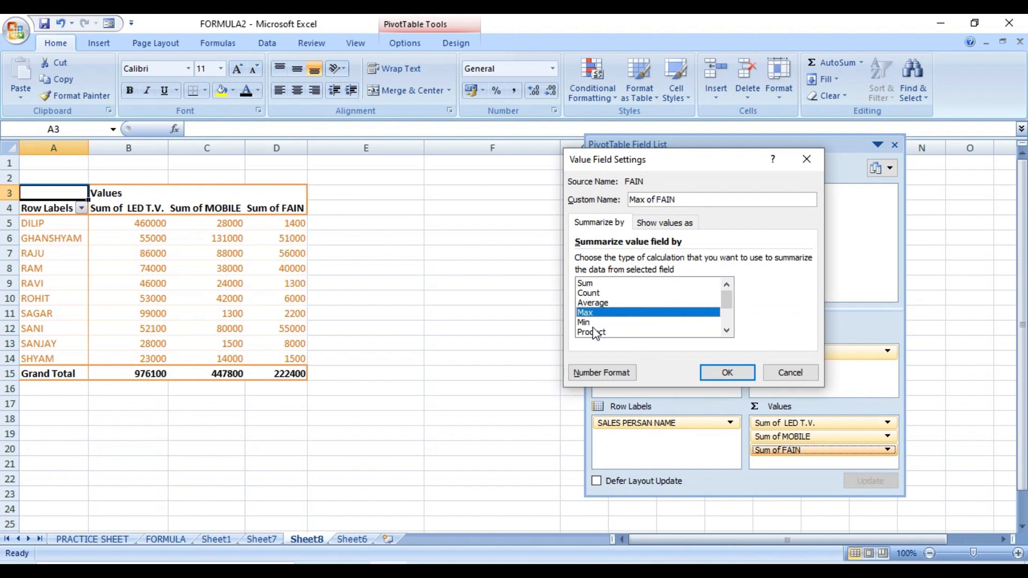
{"action": "left_click", "coordinate": [595, 333]}
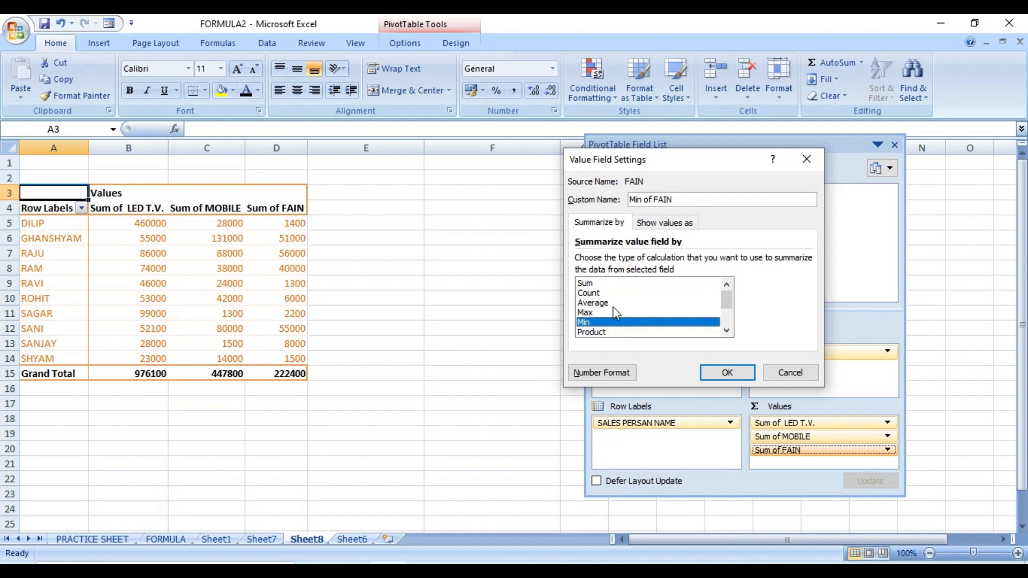
{"action": "left_click", "coordinate": [614, 306]}
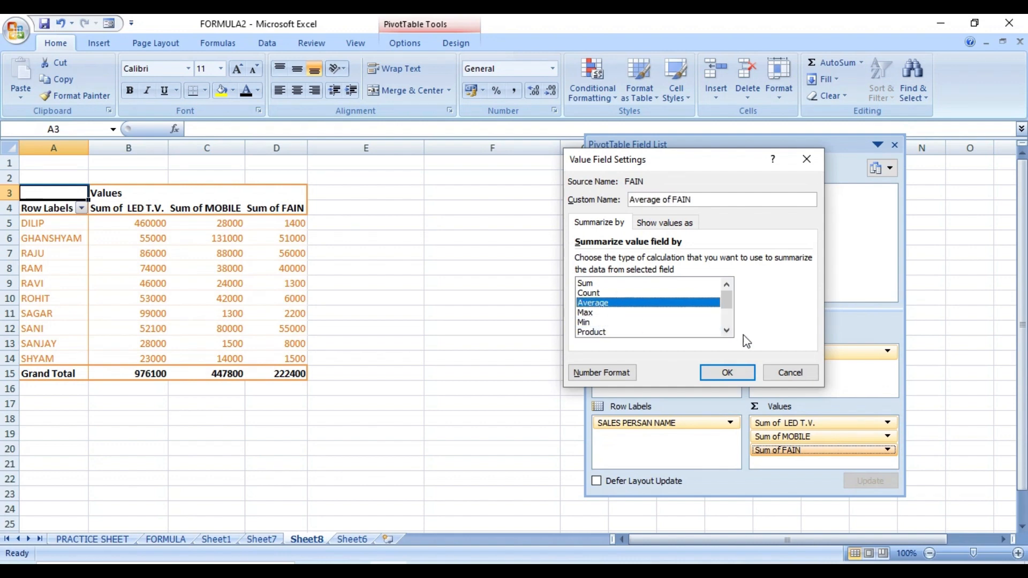
{"action": "left_click", "coordinate": [727, 373]}
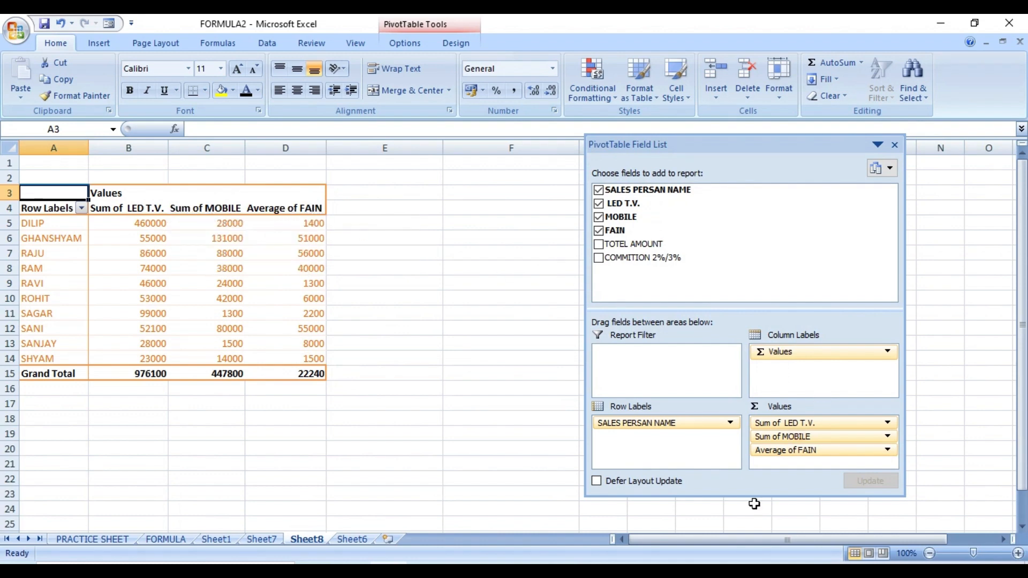
- Set the FAIN value field to be summarized by Sum again
{"action": "left_click", "coordinate": [890, 452]}
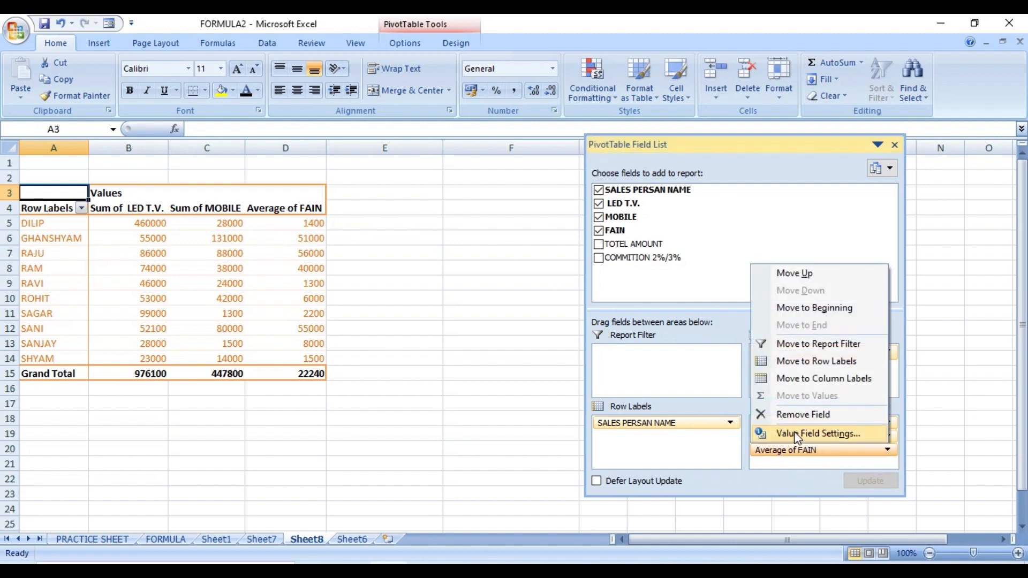
{"action": "left_click", "coordinate": [798, 434]}
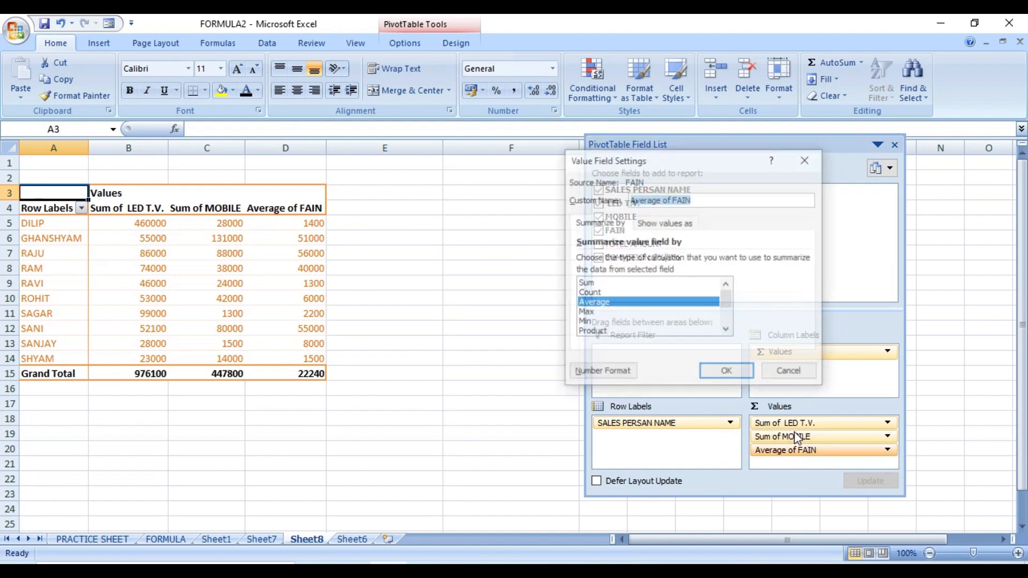
{"action": "left_click", "coordinate": [589, 283]}
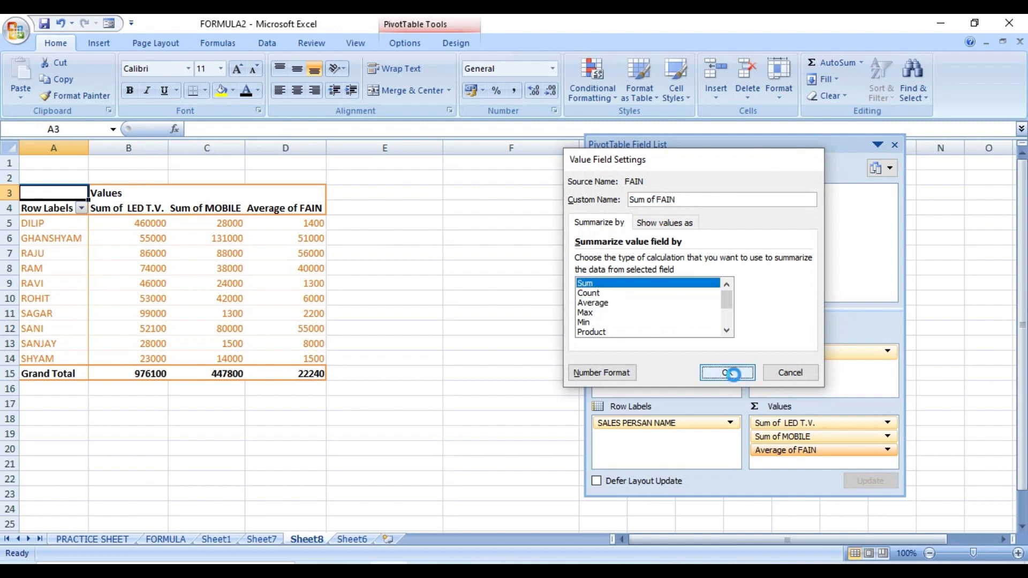
{"action": "left_click", "coordinate": [727, 373]}
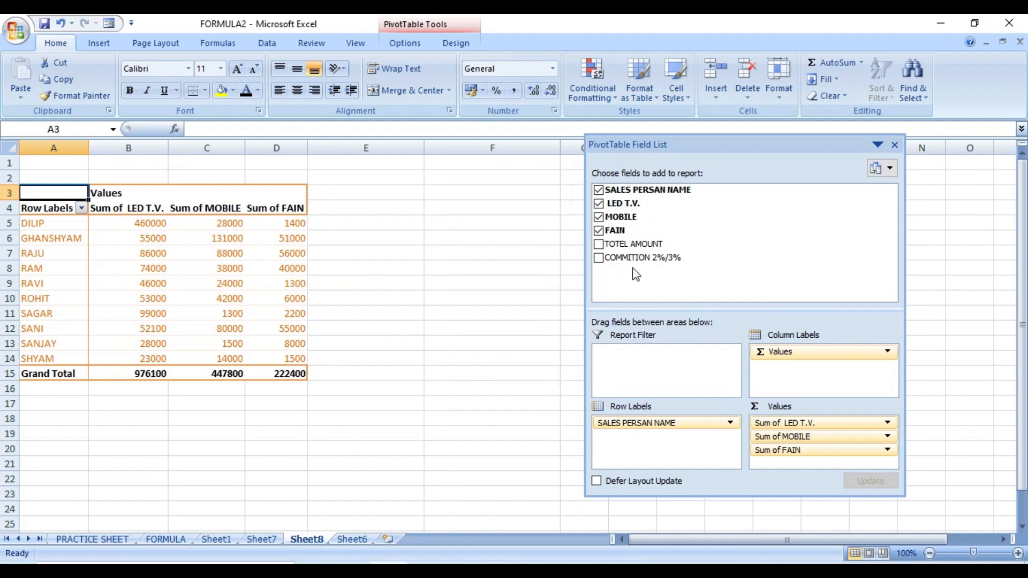
- Move the floating PivotTable field list closer to the report
{"action": "left_click_drag", "start_coordinate": [717, 145], "coordinate": [586, 139]}
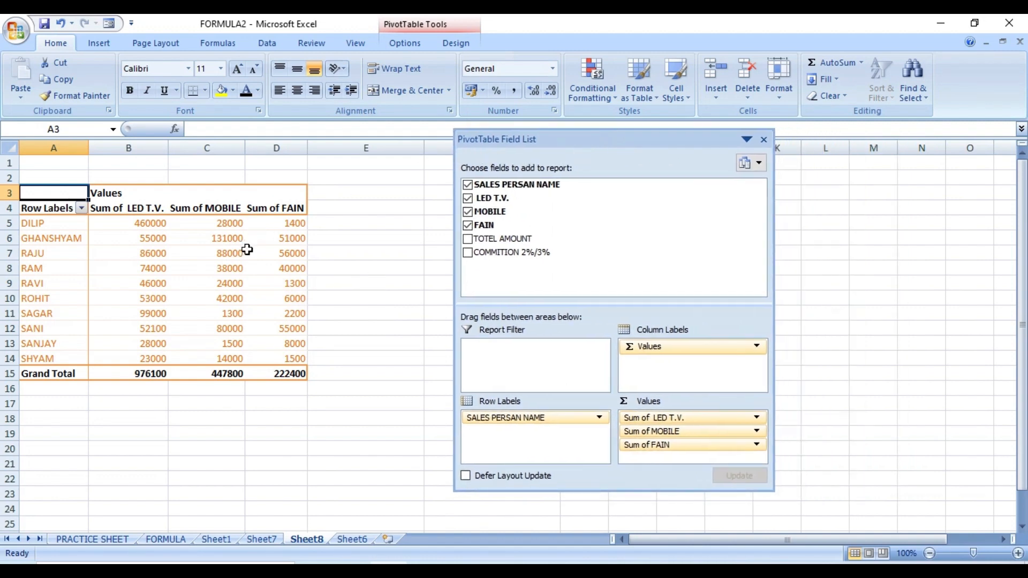
{"action": "mouse_move", "coordinate": [247, 249]}
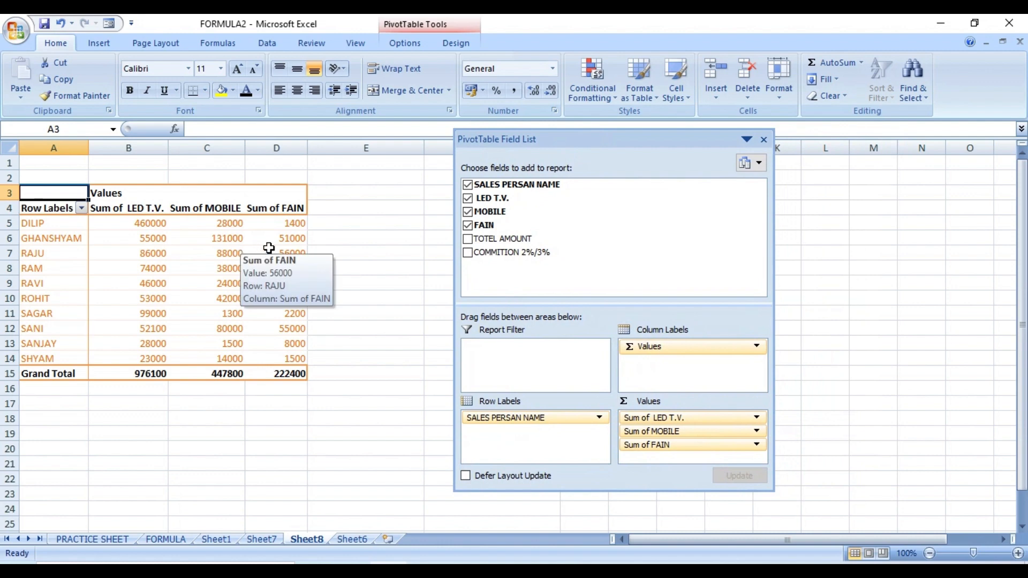
{"action": "left_click_drag", "start_coordinate": [615, 137], "coordinate": [565, 139]}
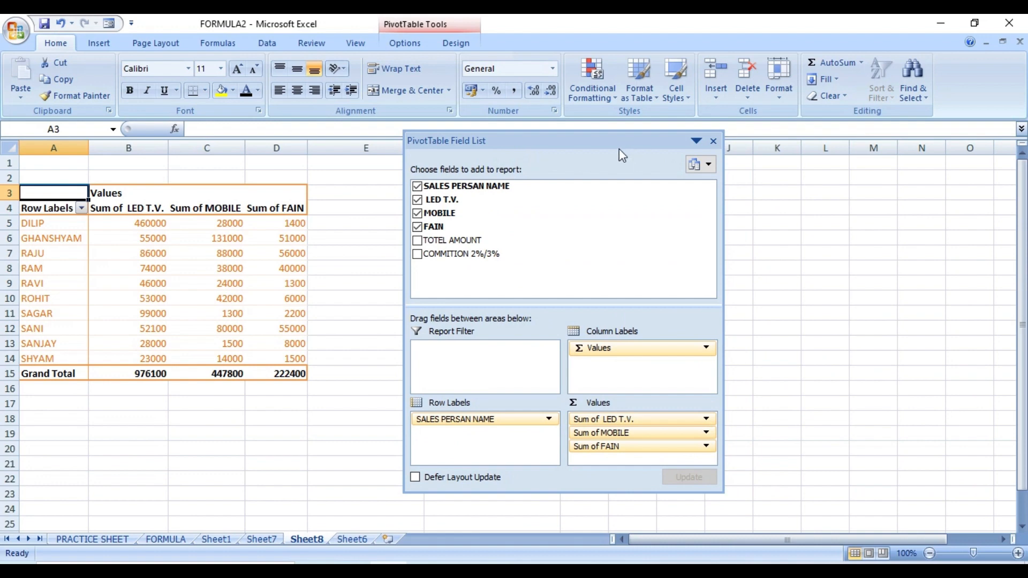
- Try the side-by-side, fields-only, 2 by 2 and 1 by 4 areas-only field list layouts, and return to the stacked layout
{"action": "left_click", "coordinate": [710, 166]}
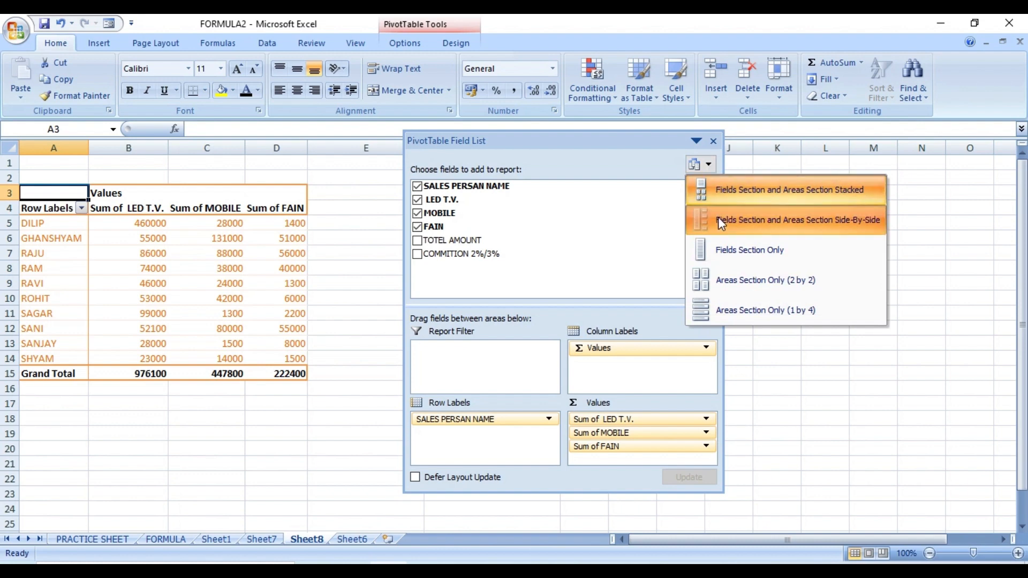
{"action": "left_click", "coordinate": [718, 216]}
{"action": "left_click", "coordinate": [708, 164]}
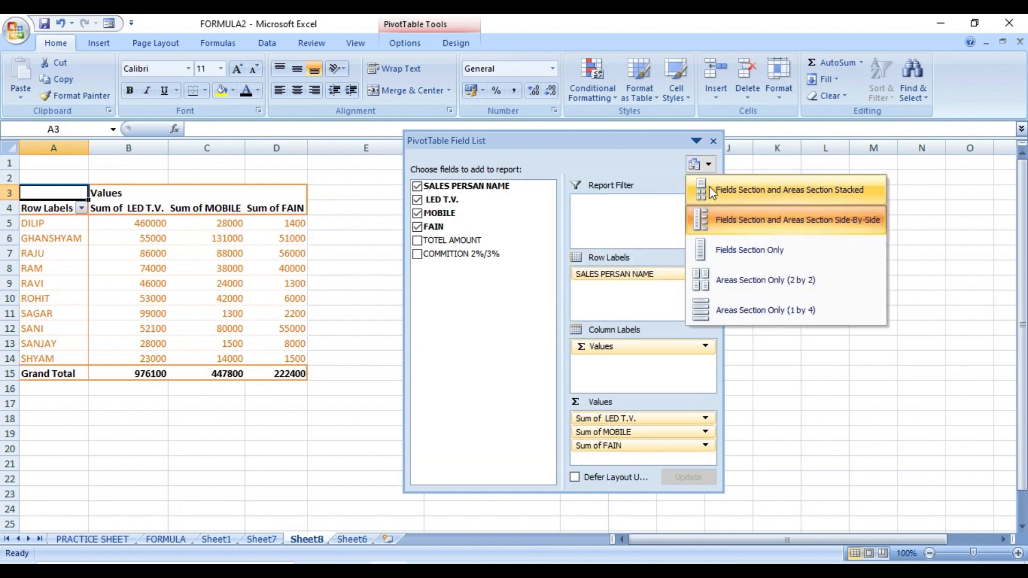
{"action": "left_click", "coordinate": [718, 251]}
{"action": "left_click", "coordinate": [707, 164]}
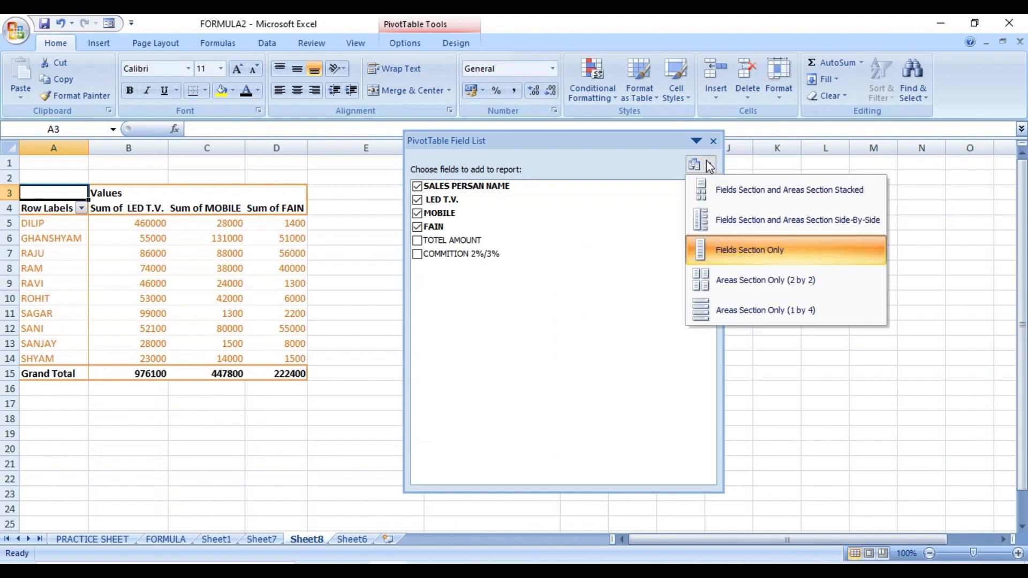
{"action": "left_click", "coordinate": [723, 280]}
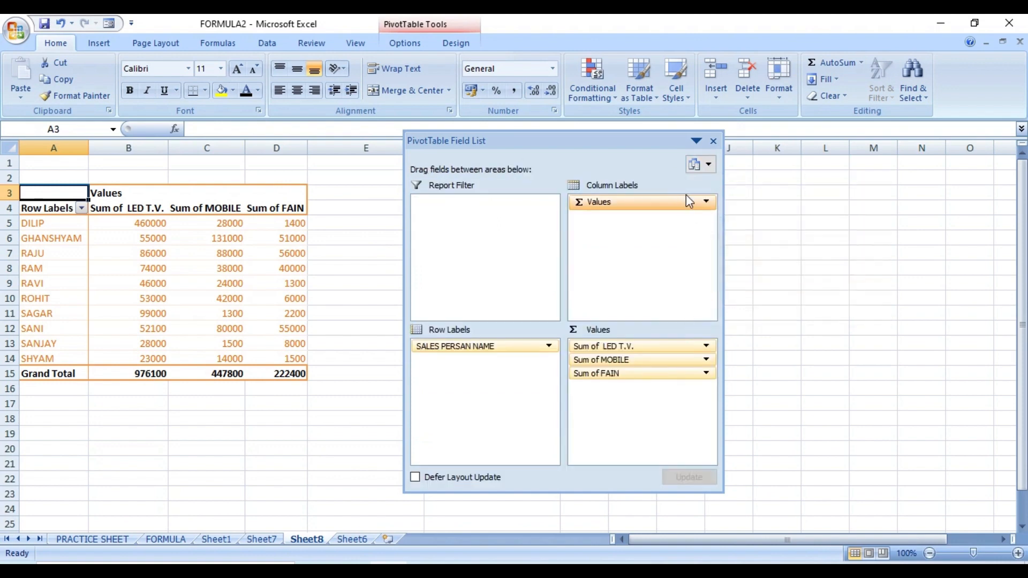
{"action": "left_click", "coordinate": [702, 165]}
{"action": "left_click", "coordinate": [747, 310]}
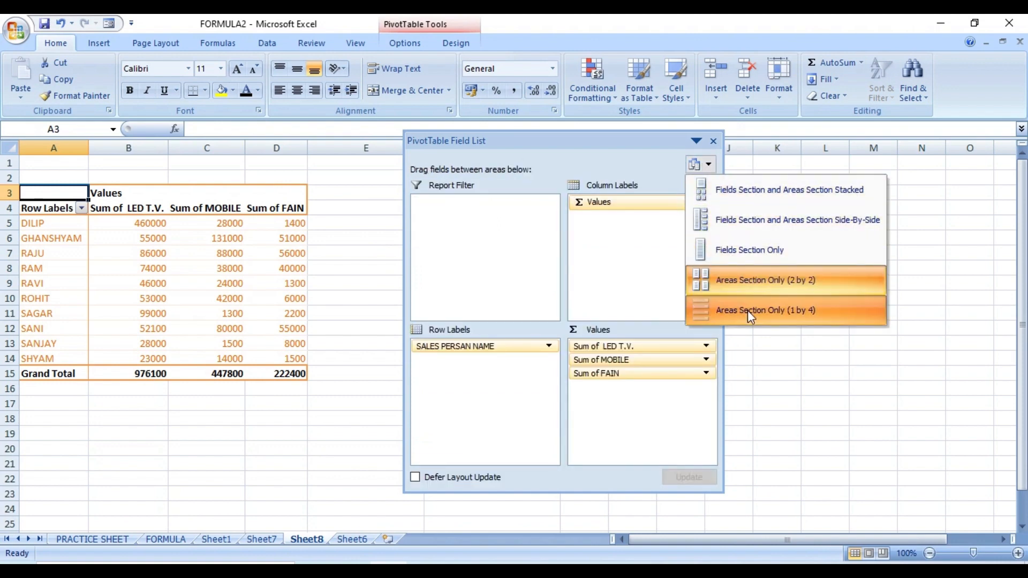
{"action": "left_click", "coordinate": [707, 164]}
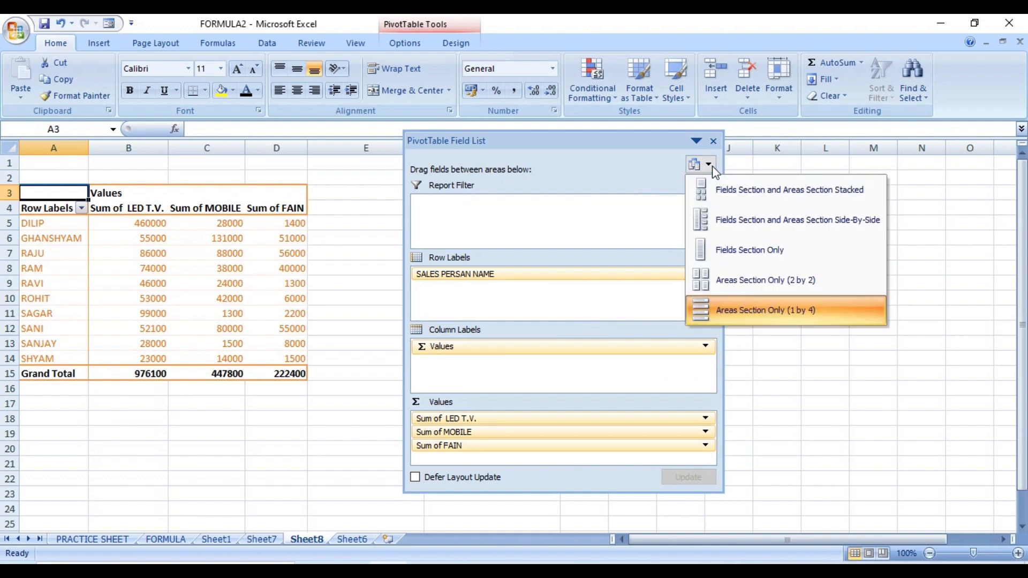
{"action": "left_click", "coordinate": [722, 201]}
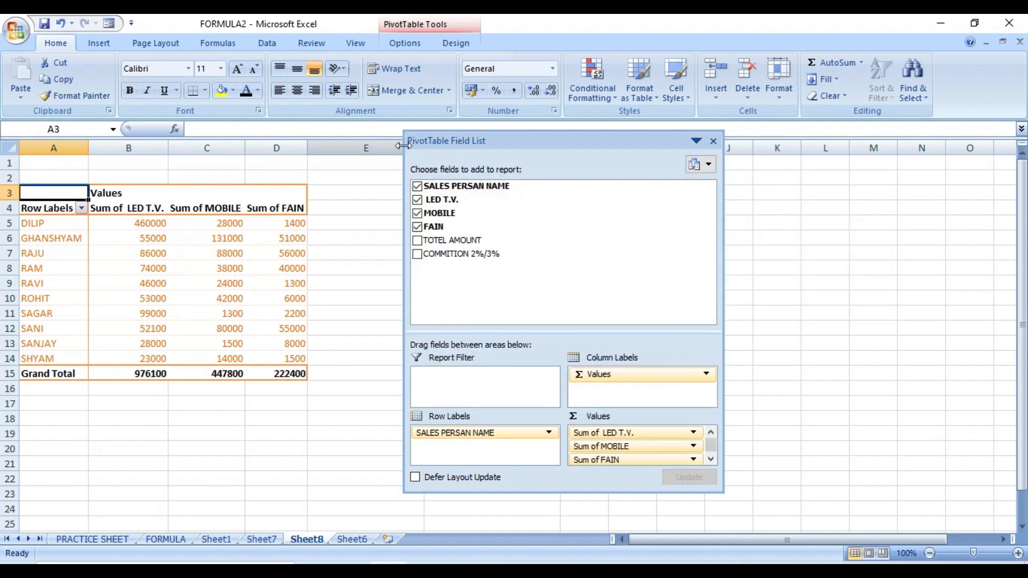
- Narrow the PivotTable field list and close it
{"action": "left_click_drag", "start_coordinate": [405, 145], "coordinate": [443, 153]}
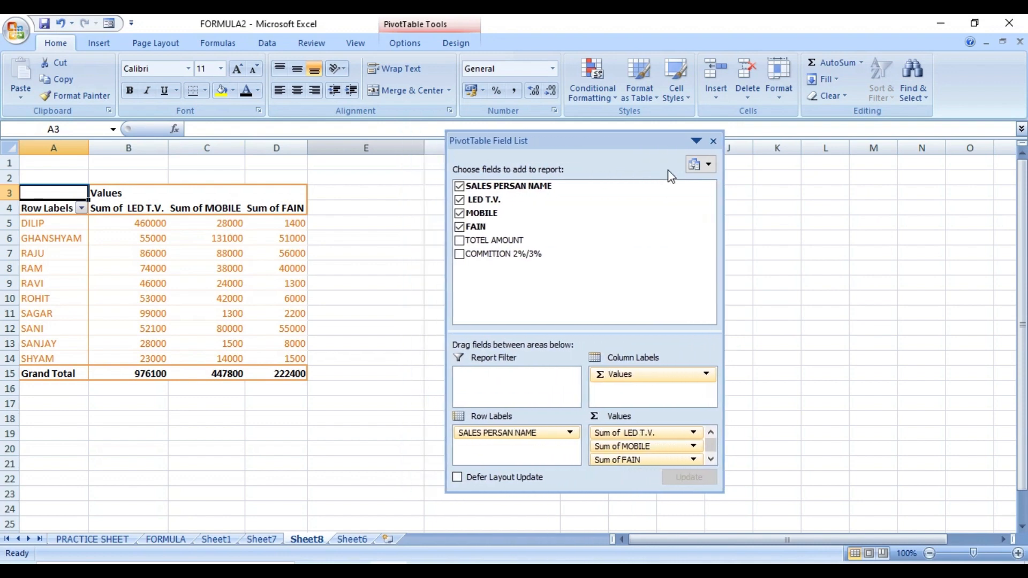
{"action": "left_click", "coordinate": [697, 144]}
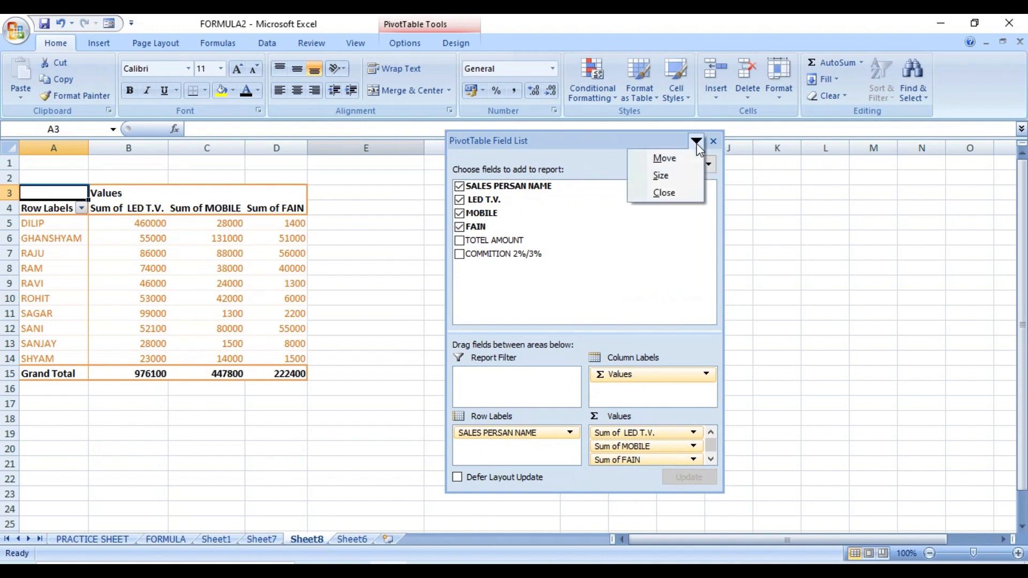
{"action": "left_click", "coordinate": [666, 195]}
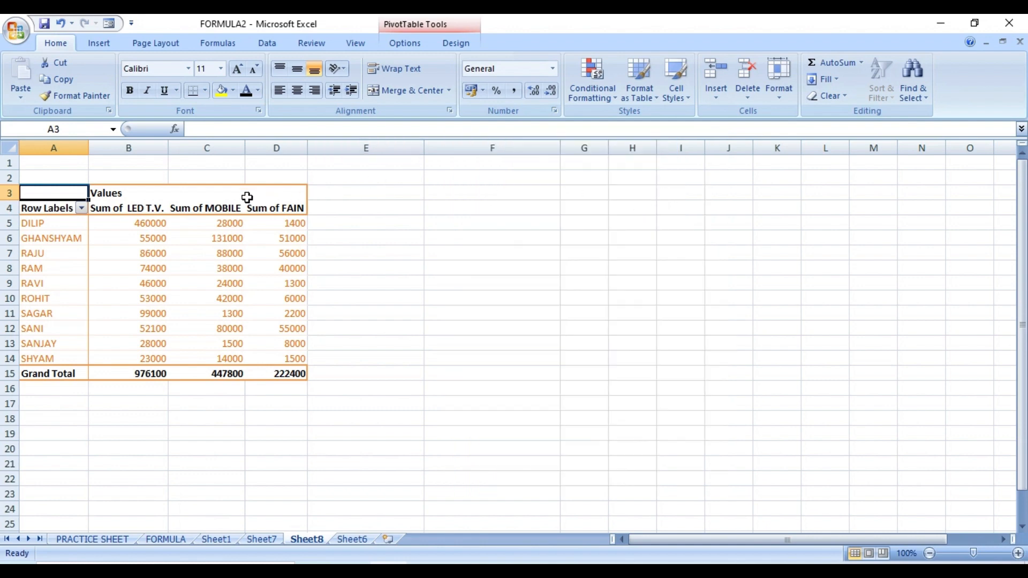
- Select cell D3 in the PivotTable, show the field list again and move it well away from the report
{"action": "left_click", "coordinate": [250, 249]}
{"action": "left_click", "coordinate": [262, 193]}
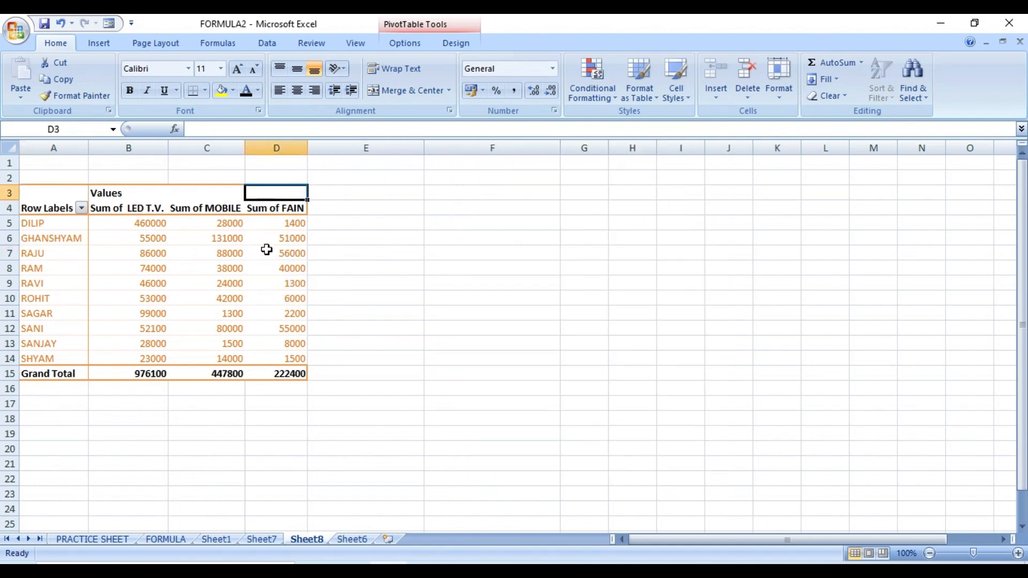
{"action": "left_click", "coordinate": [411, 44]}
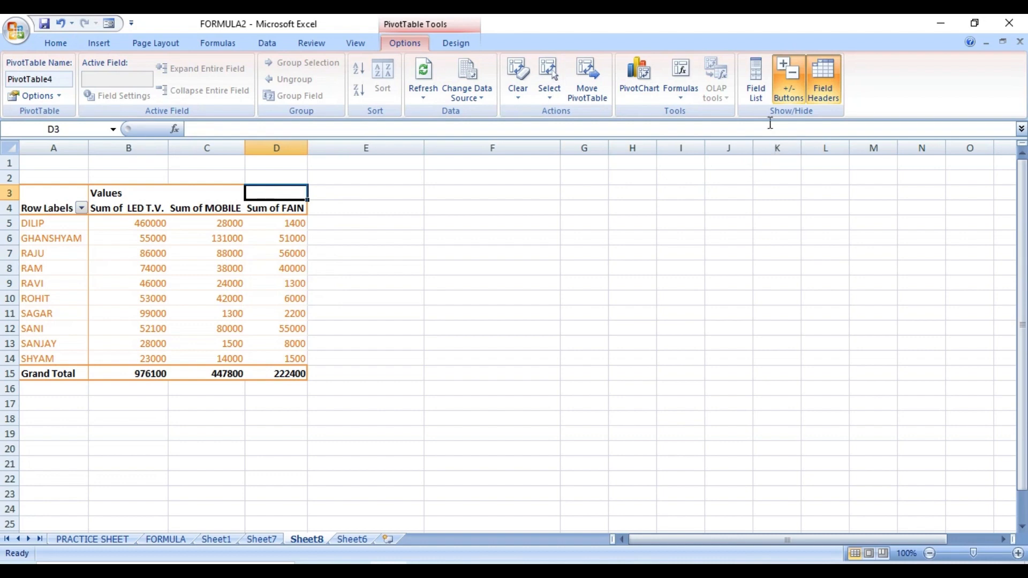
{"action": "left_click", "coordinate": [759, 92]}
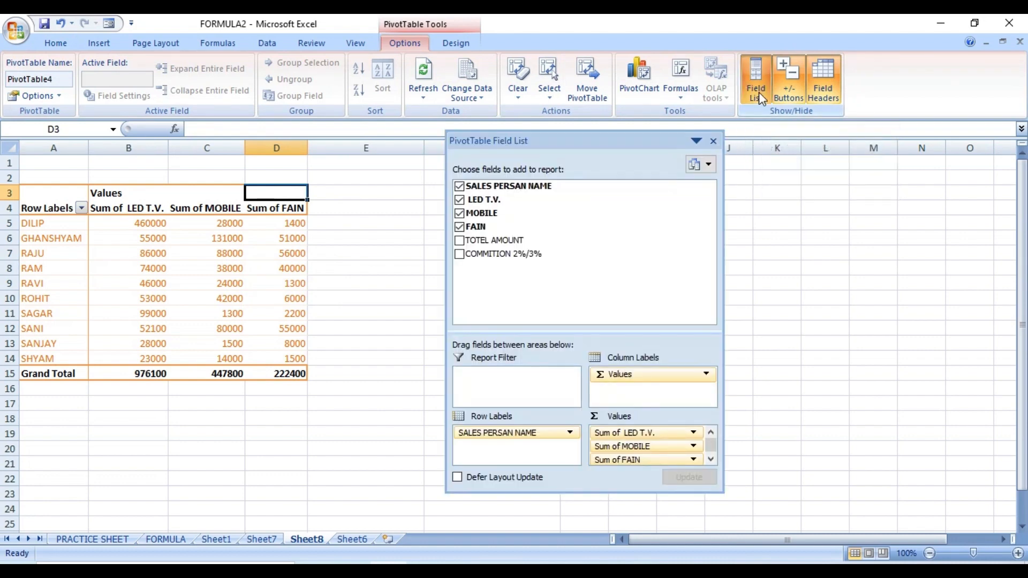
{"action": "left_click_drag", "start_coordinate": [569, 140], "coordinate": [724, 154]}
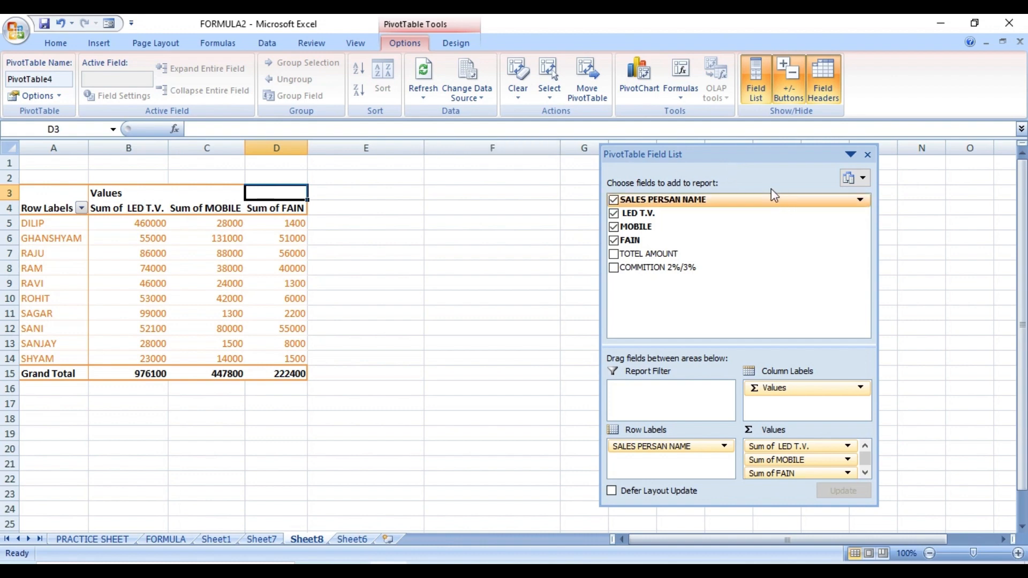
{"action": "left_click_drag", "start_coordinate": [749, 159], "coordinate": [866, 163]}
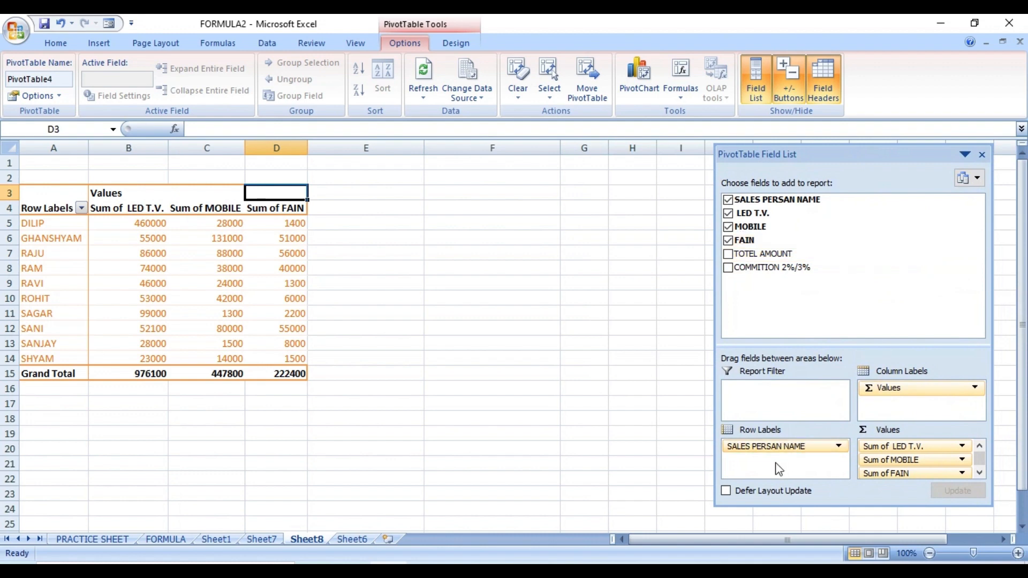